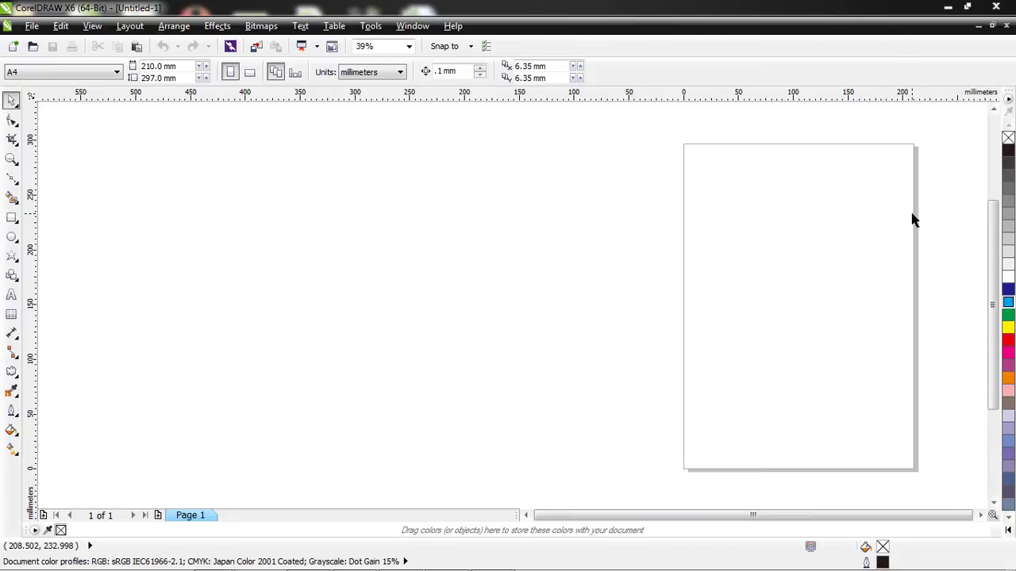
click(12, 375)
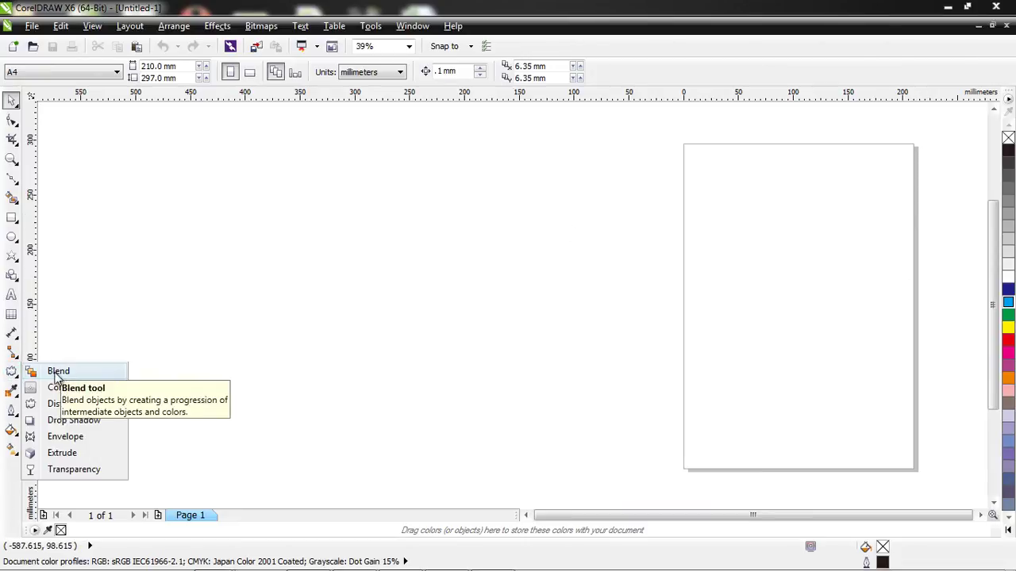
click(57, 370)
click(16, 375)
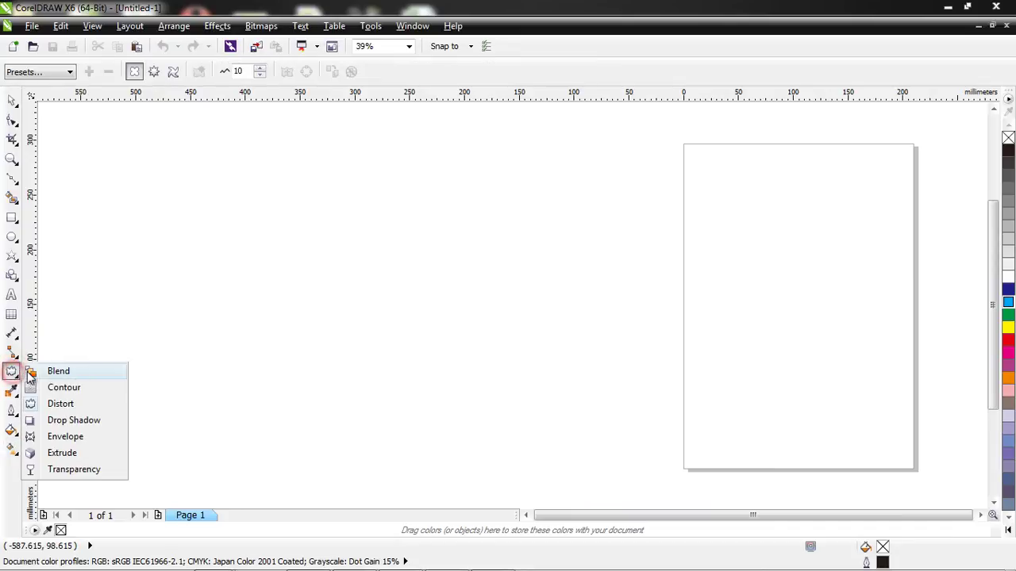
click(61, 404)
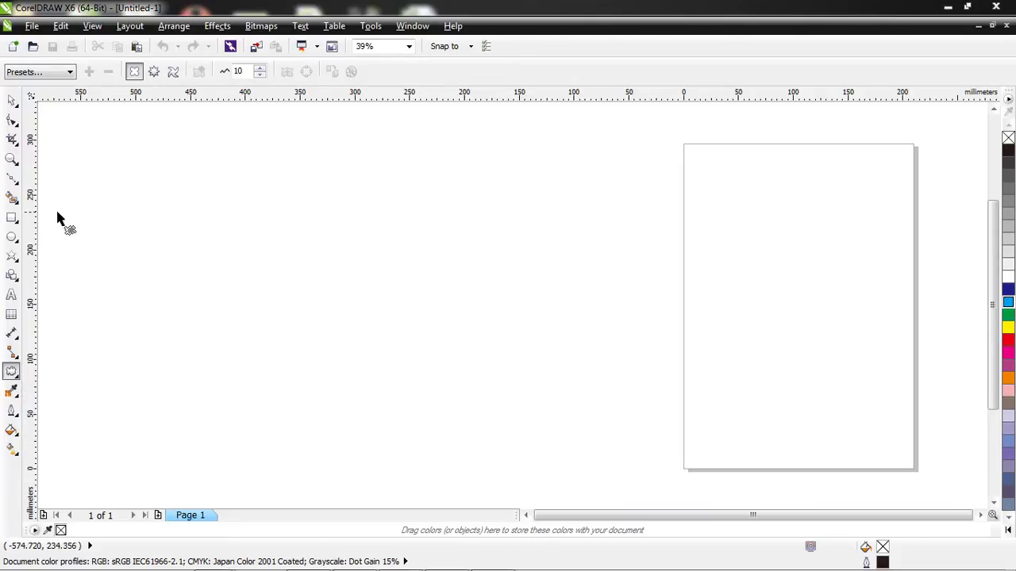
Step: Draw a rectangle of about 176 × 179 mm in the empty area beside the page and fill it red
click(13, 220)
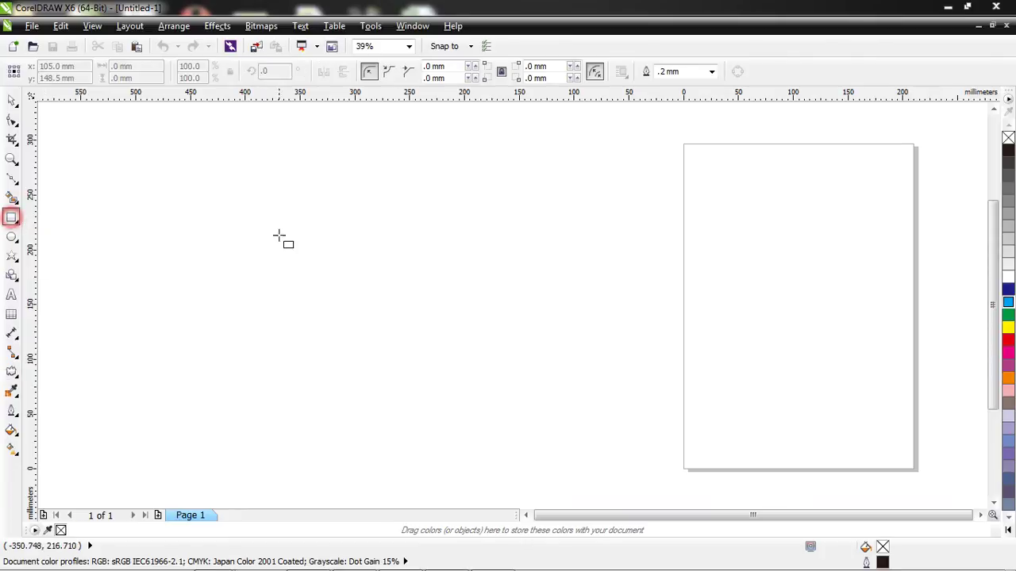
drag(285, 208, 479, 406)
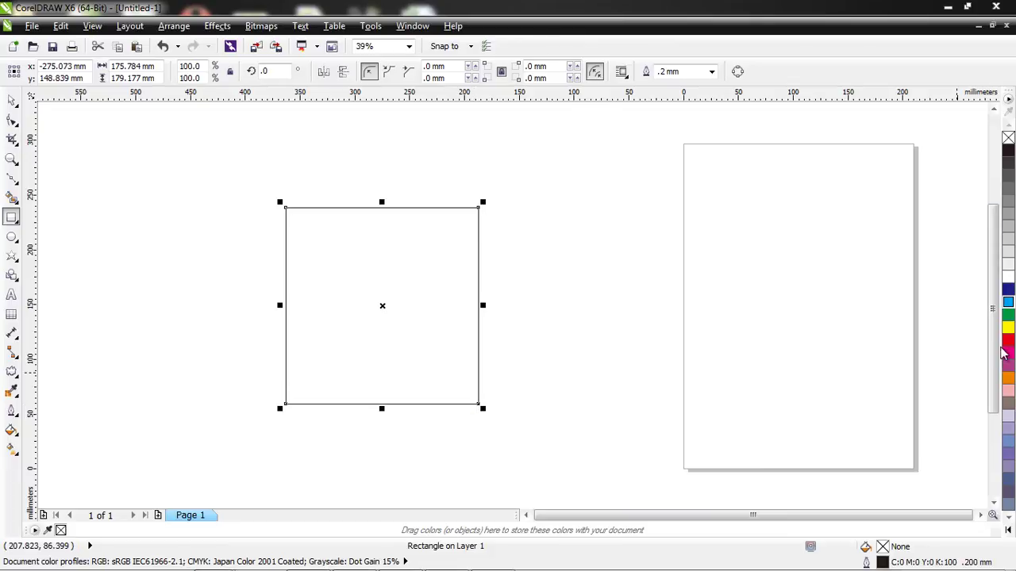
click(1008, 340)
click(12, 103)
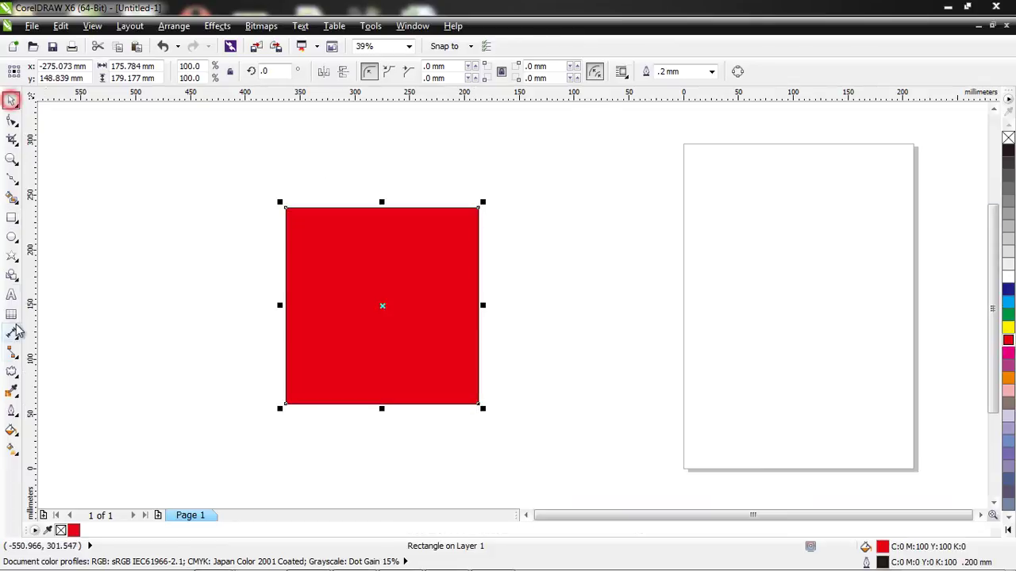
Step: Apply a Push and Pull distortion with an amplitude of about 93 to the red rectangle, making a four-pointed star
click(12, 377)
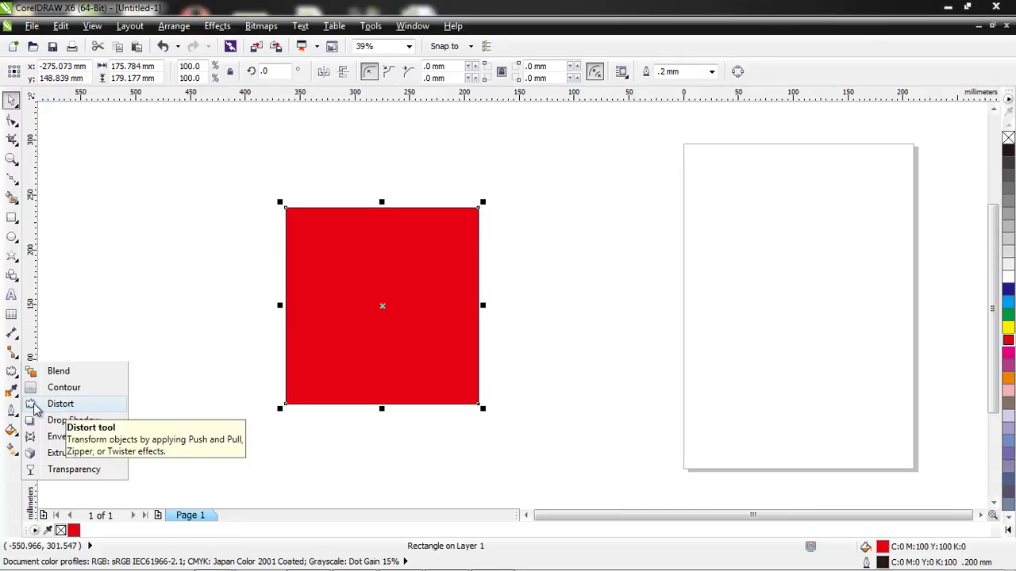
click(60, 404)
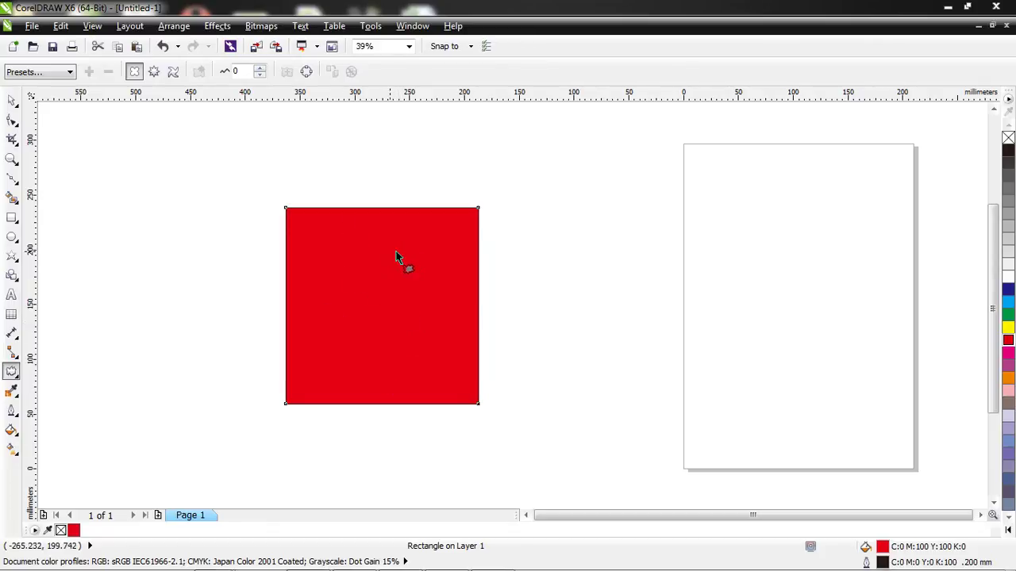
drag(364, 326, 407, 300)
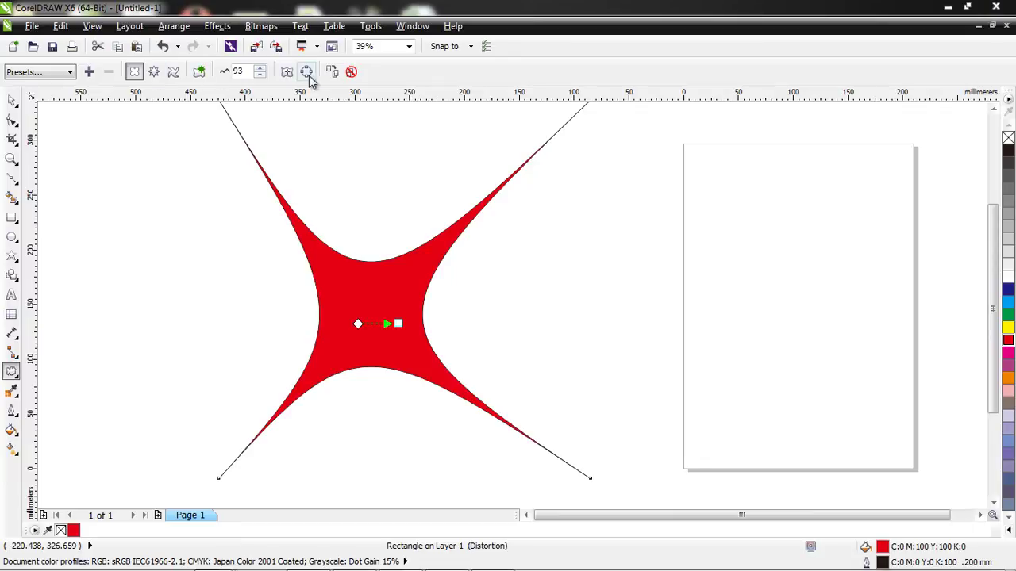
click(12, 101)
click(421, 260)
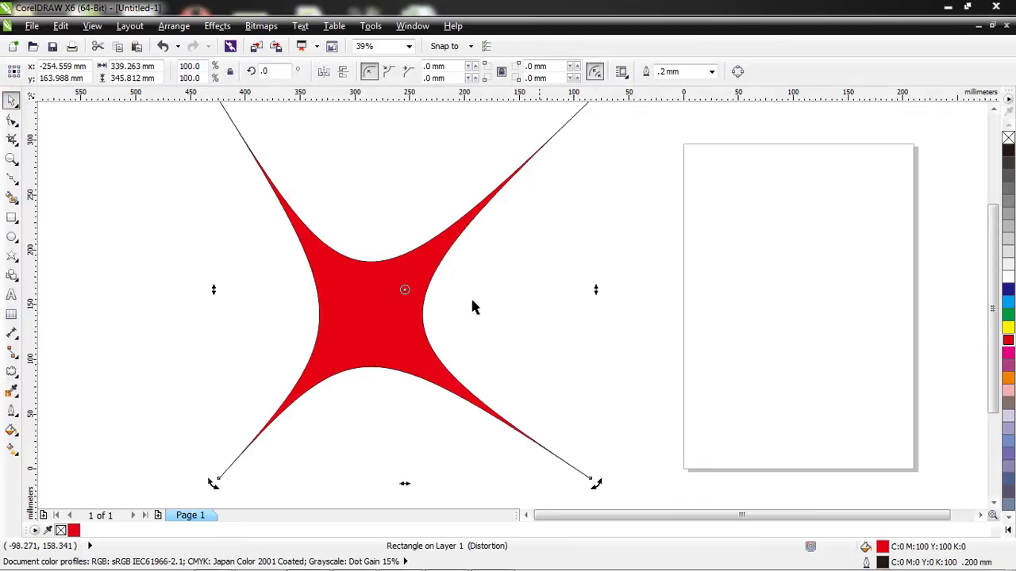
Step: Shift the centre of the star's distortion leftward so that the two right-hand points become longer than the left ones
click(12, 370)
drag(363, 325, 308, 322)
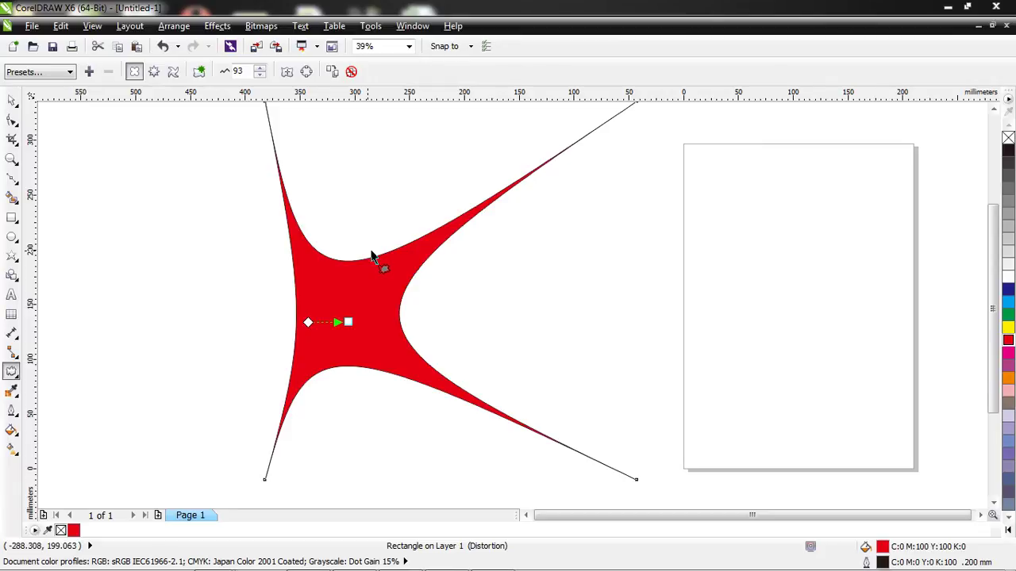
scroll(371, 254, down, 2)
scroll(373, 256, up, 2)
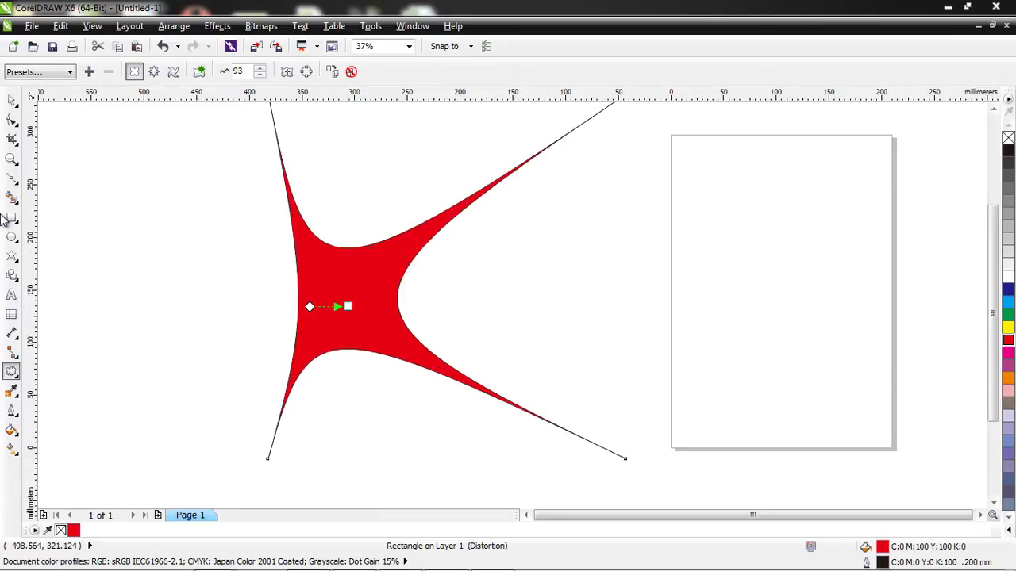
Step: Rotate the distorted shape to about 271.3° so its long points face down like legs, and reposition it
click(12, 100)
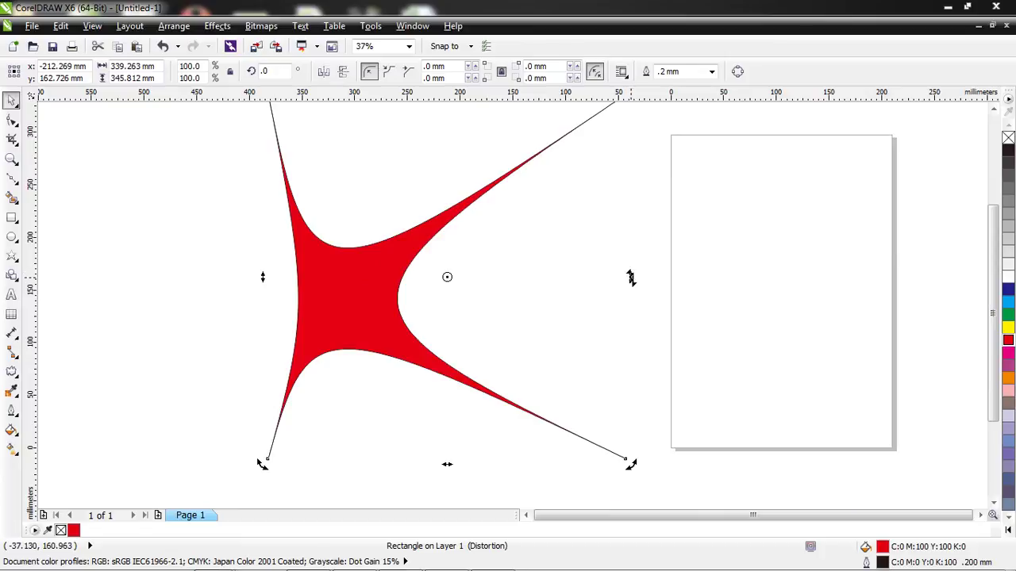
drag(628, 465, 287, 449)
drag(424, 151, 397, 211)
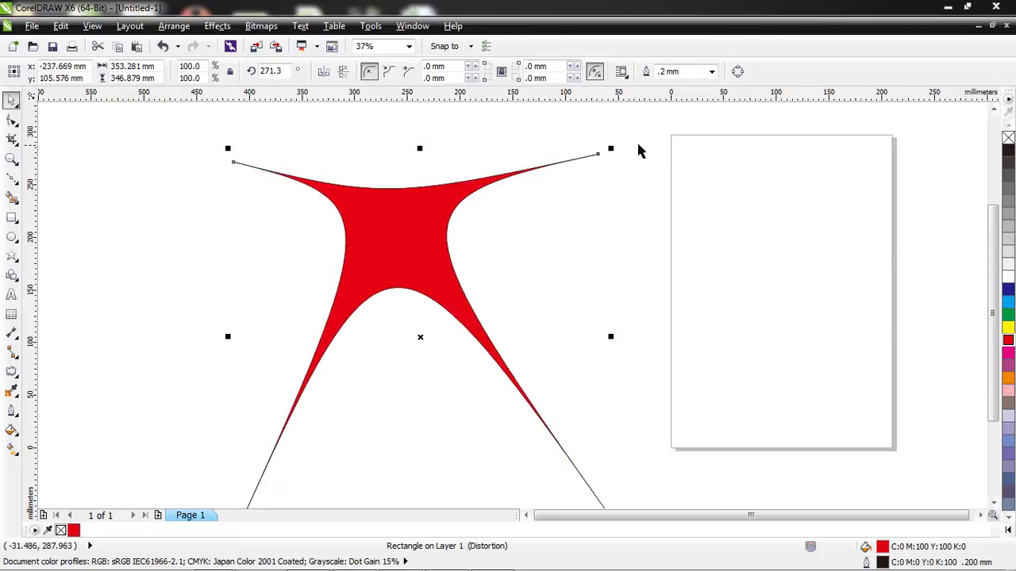
Step: Scale the figure to about 98.5 percent and move it left, well away from the page
drag(615, 149, 544, 219)
drag(396, 261, 363, 241)
drag(498, 192, 562, 131)
drag(408, 159, 338, 186)
click(525, 516)
drag(628, 193, 444, 204)
click(12, 159)
right_click(310, 243)
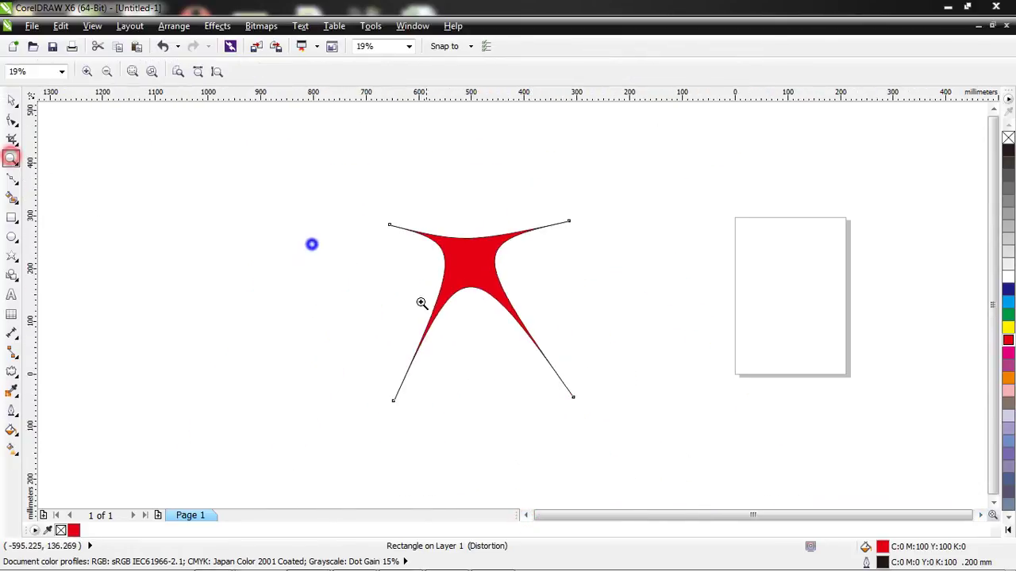
click(11, 100)
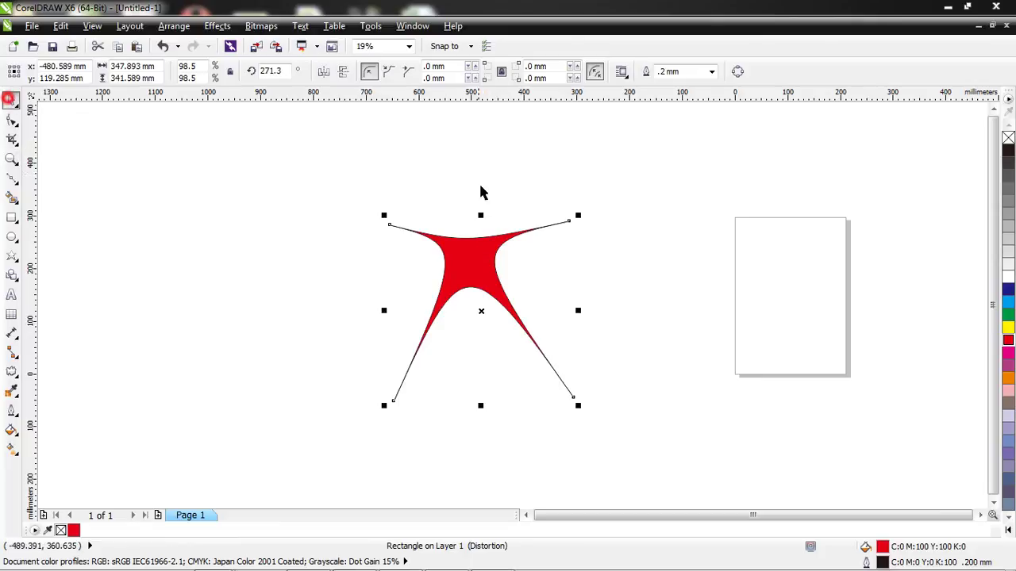
Step: Scale the figure down to about 75 percent and move it slightly left
drag(574, 213, 558, 231)
drag(473, 278, 419, 285)
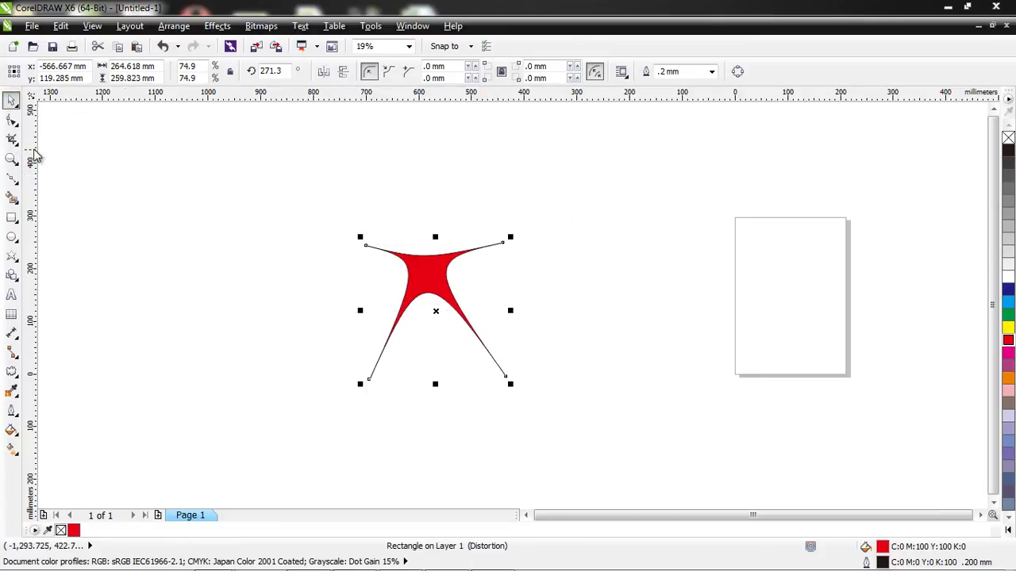
click(11, 160)
drag(270, 207, 613, 402)
right_click(566, 377)
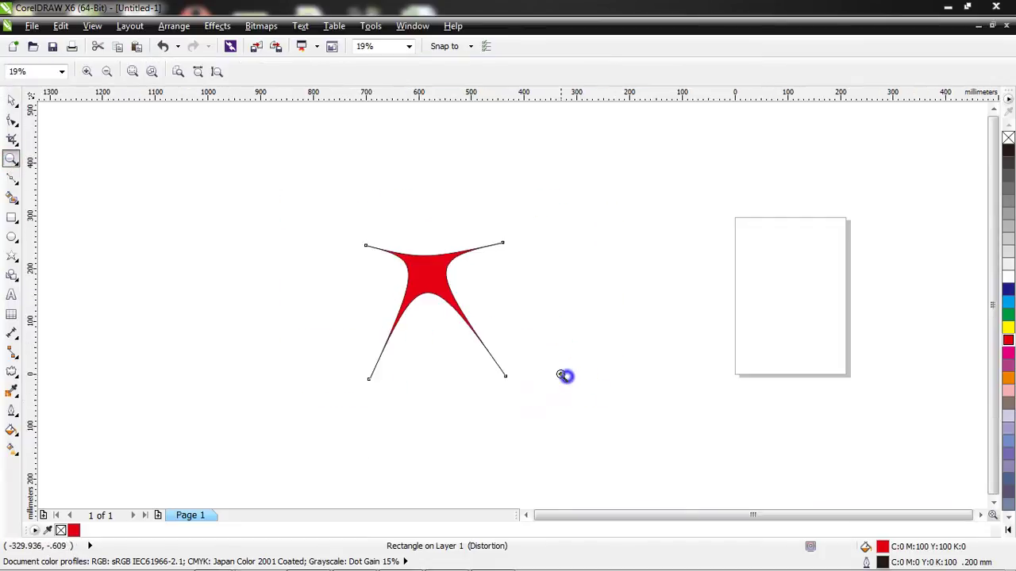
click(12, 104)
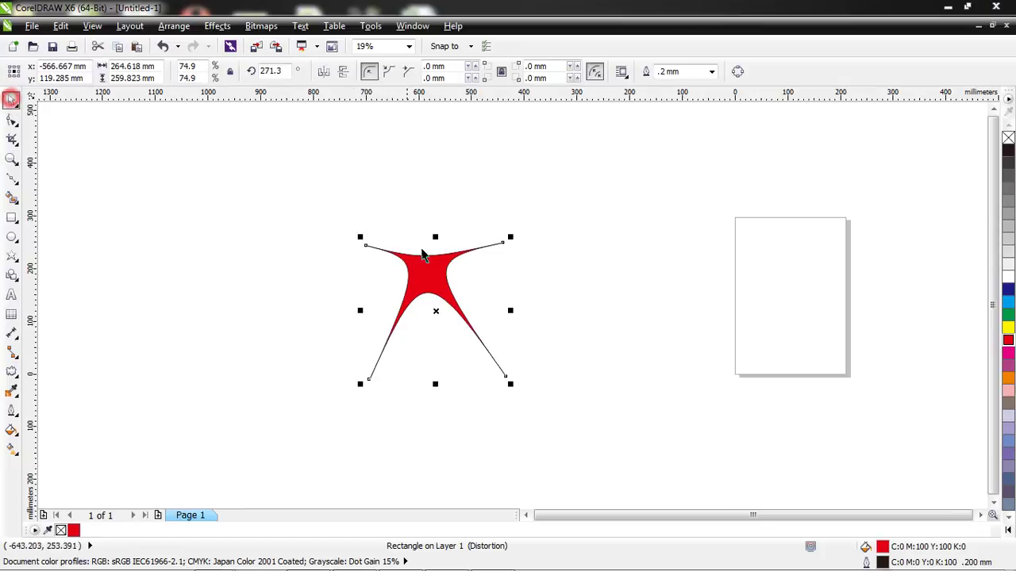
click(12, 161)
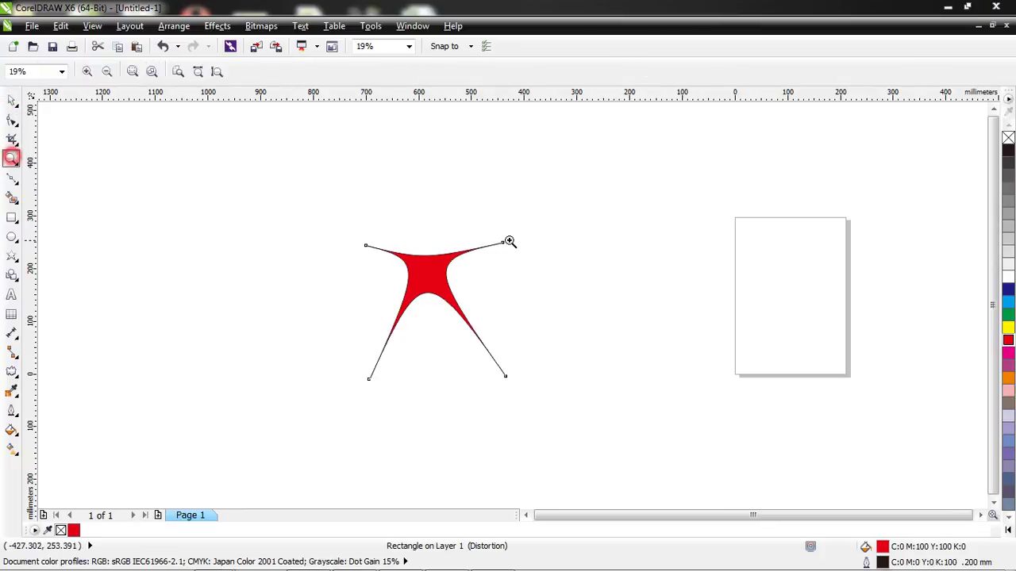
Step: Scale the figure down to about 34 percent, roughly 121 × 118 mm, and move it right into open space
click(12, 100)
drag(512, 237, 474, 263)
click(12, 160)
drag(351, 225, 617, 406)
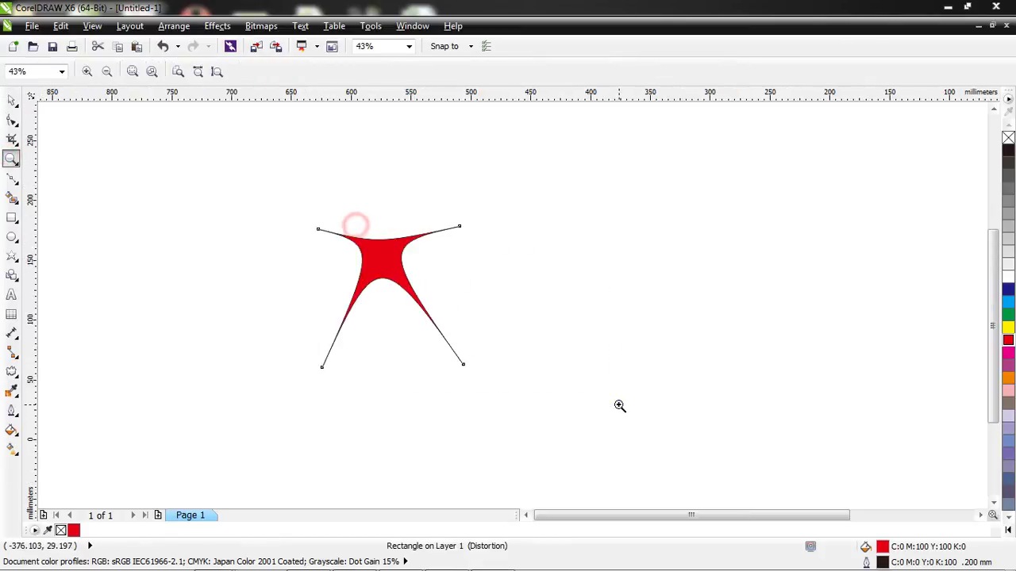
click(12, 101)
drag(385, 264, 478, 288)
click(685, 262)
click(476, 274)
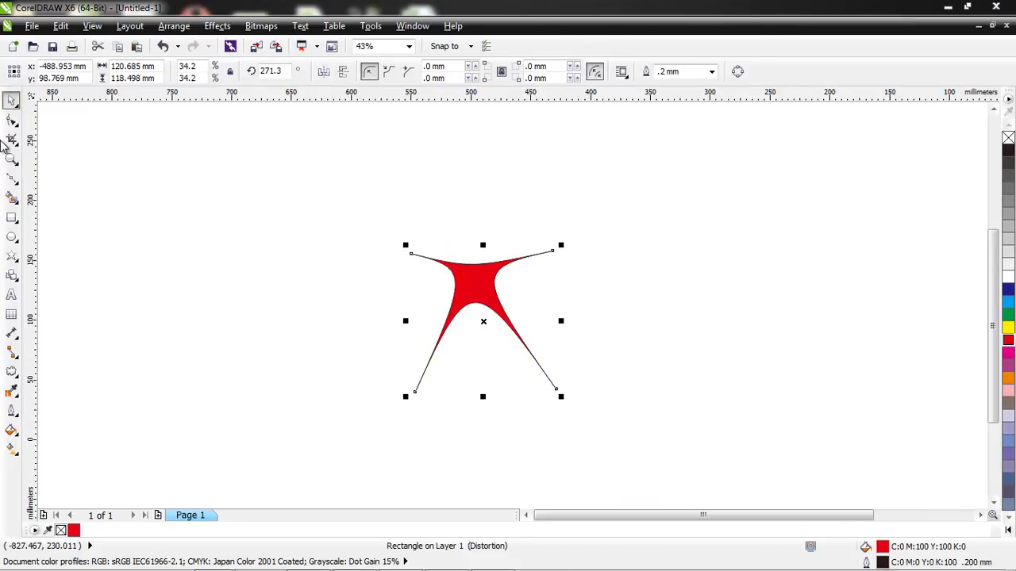
Step: Draw a circle about 23 mm in diameter above the figure's shoulders as a head and fill it red
click(12, 237)
mouse_move(470, 235)
mouse_down()
mouse_move(503, 259)
mouse_move(479, 247)
mouse_up()
click(12, 101)
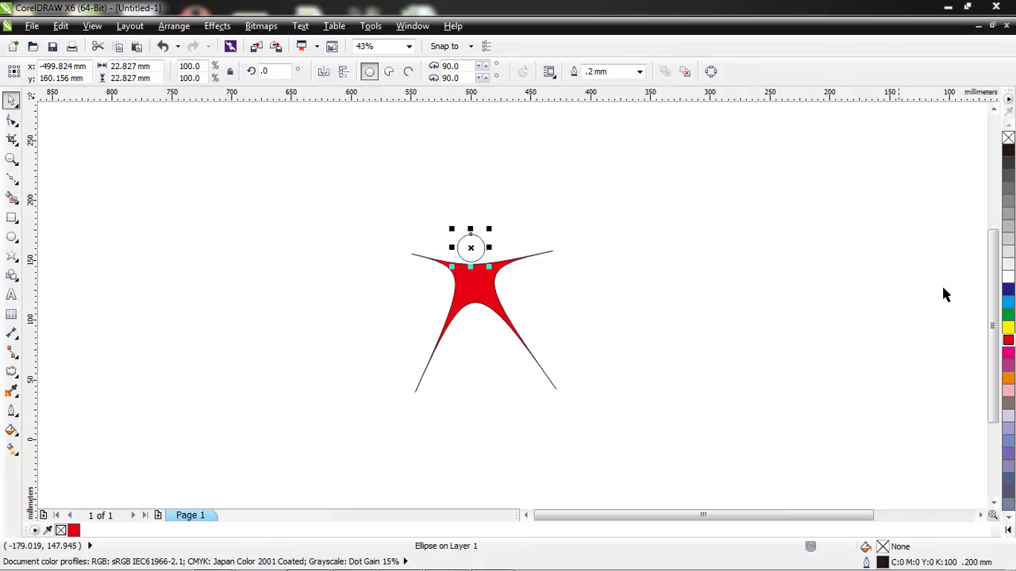
click(1008, 339)
click(701, 309)
click(481, 253)
click(604, 219)
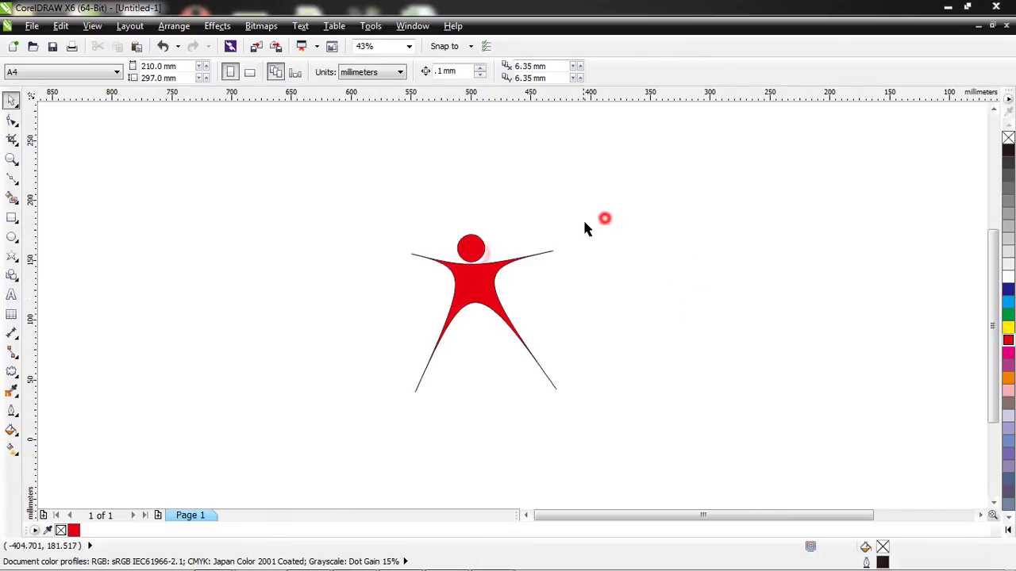
Step: Duplicate the red body and head together to the right, overlapping the original, and scale the copy to about 94 percent
click(486, 246)
click(511, 287)
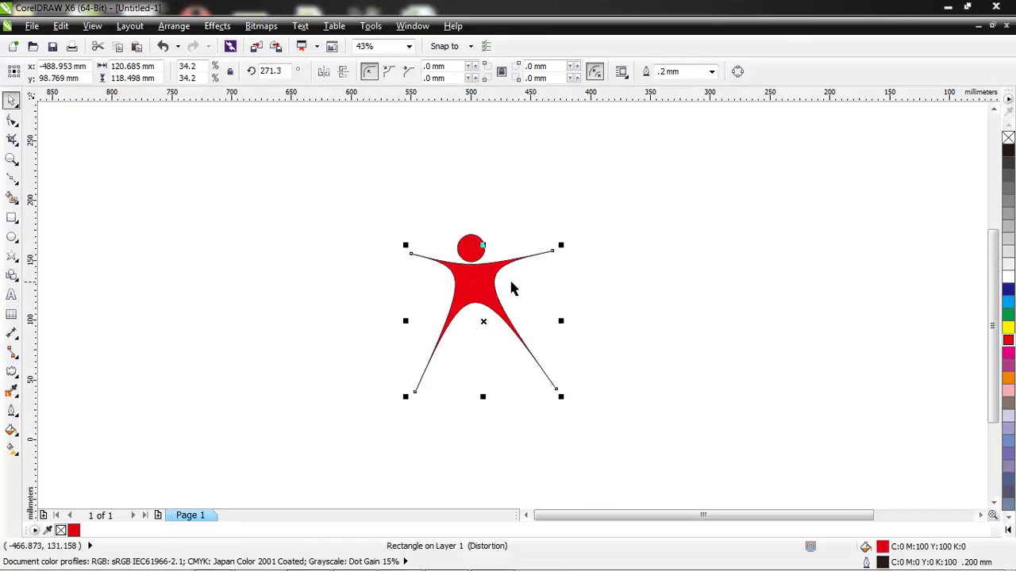
shift+click(474, 251)
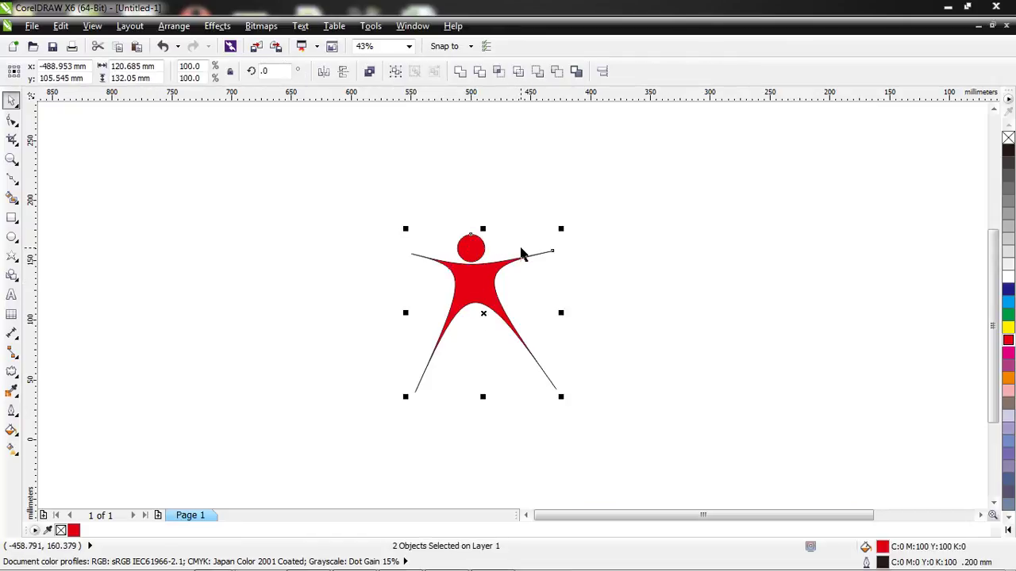
drag(524, 256, 561, 279)
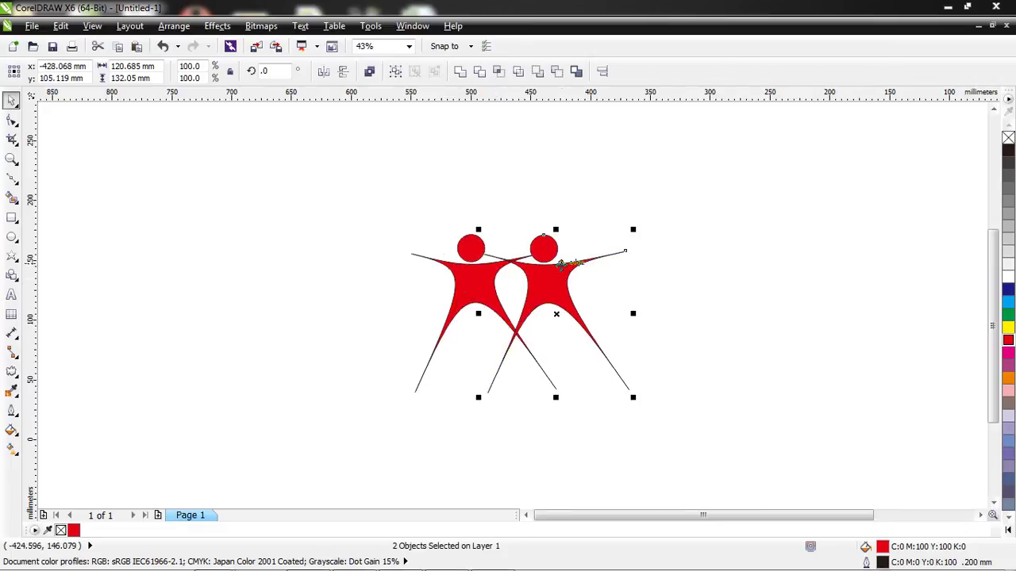
drag(635, 229, 587, 220)
click(585, 218)
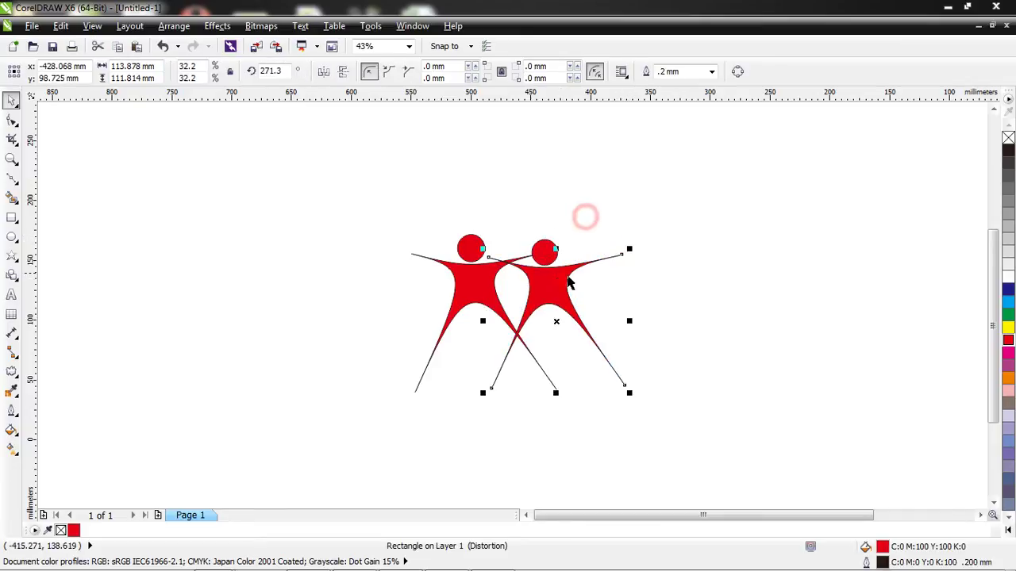
Step: Fill the copied figure's body and head with cyan blue
click(1008, 302)
click(665, 254)
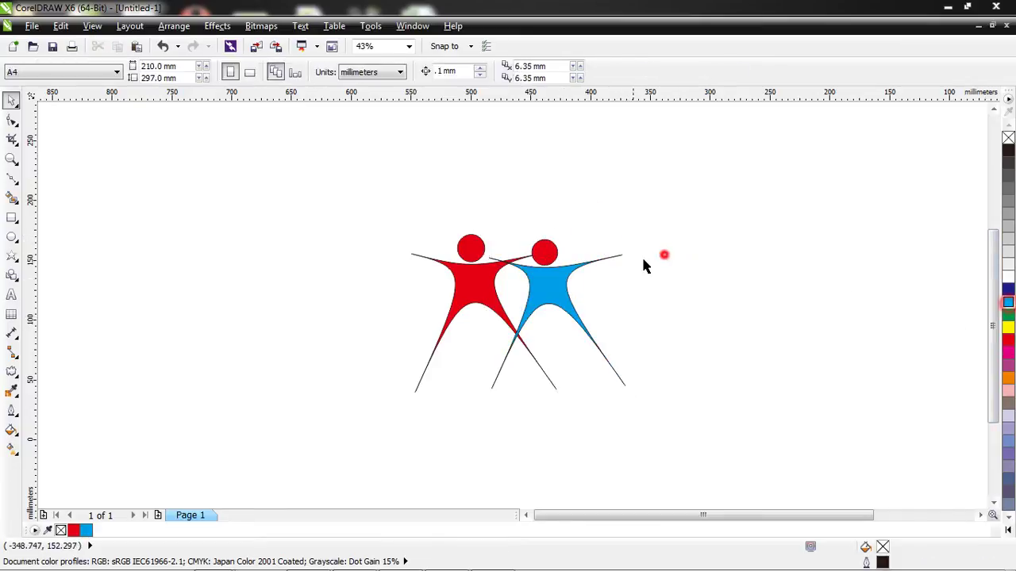
key(Tab)
click(1008, 302)
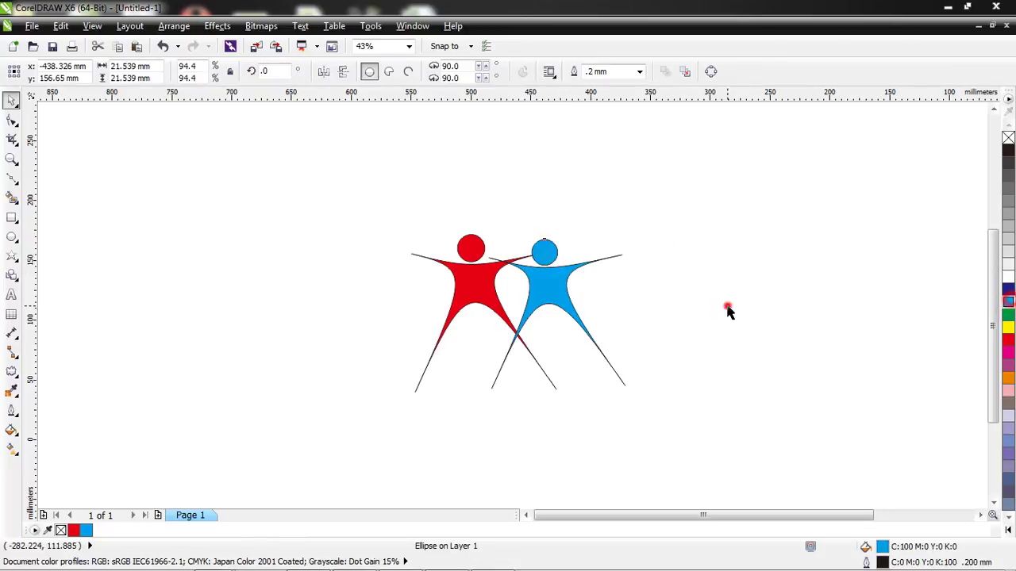
Step: Shift the distortion centre of the blue body slightly left to vary its arms and legs
key(Tab)
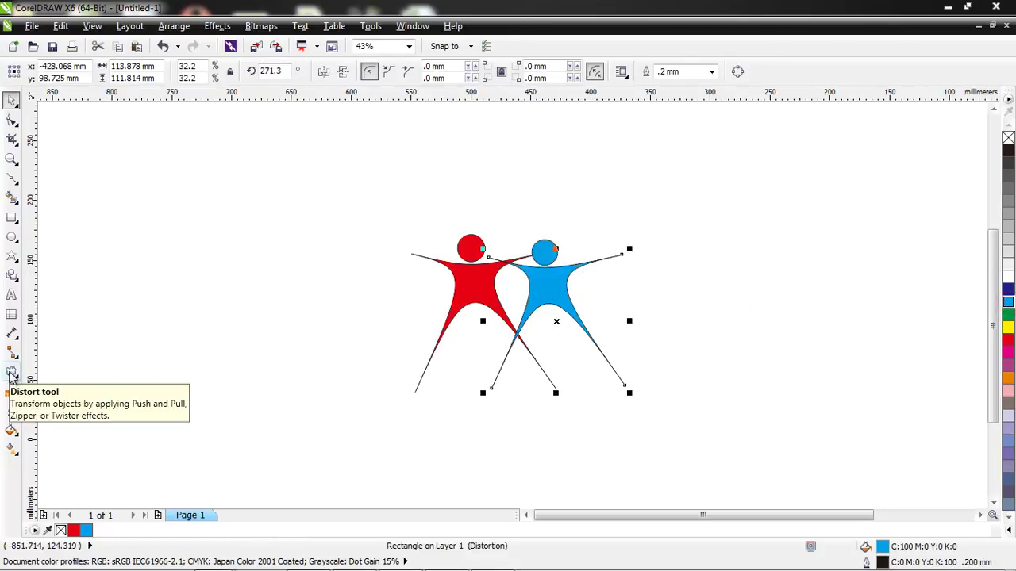
click(11, 371)
drag(545, 272, 536, 276)
click(594, 229)
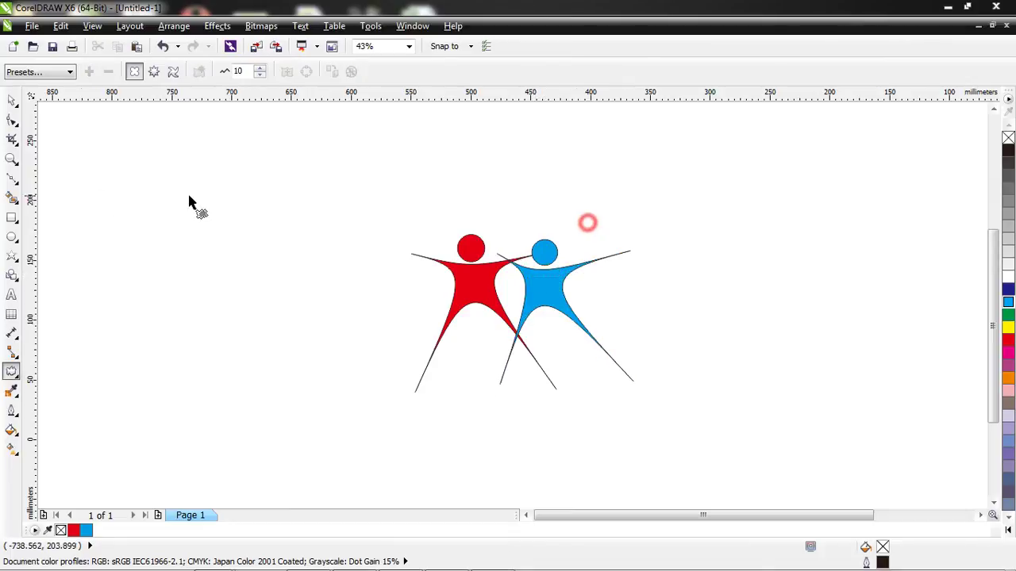
Step: Move the blue head slightly left to sit over its body, and lower the red body slightly beneath its head
click(14, 104)
click(544, 259)
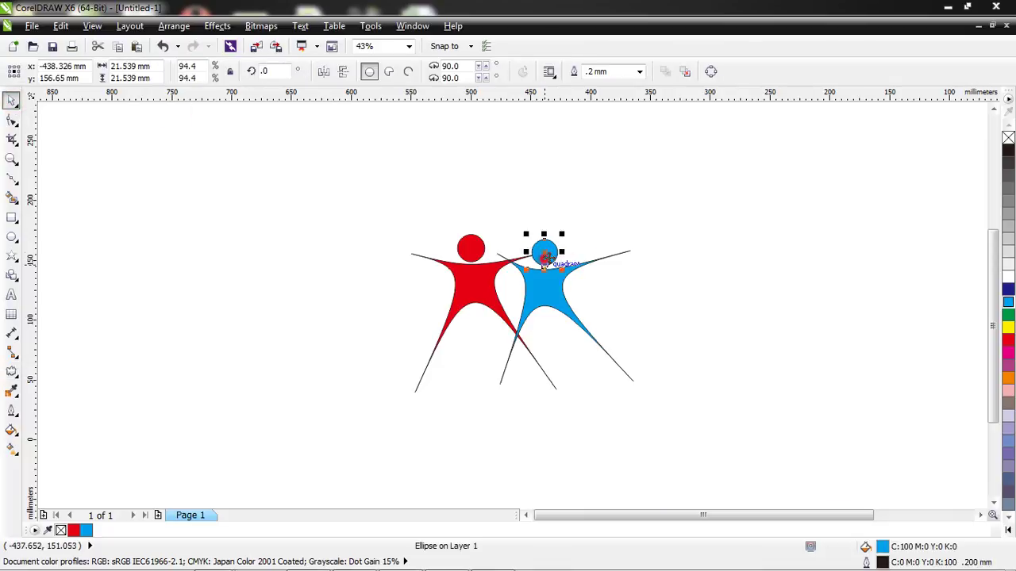
mouse_move(545, 259)
mouse_down()
mouse_move(532, 264)
mouse_move(540, 255)
mouse_up()
click(577, 230)
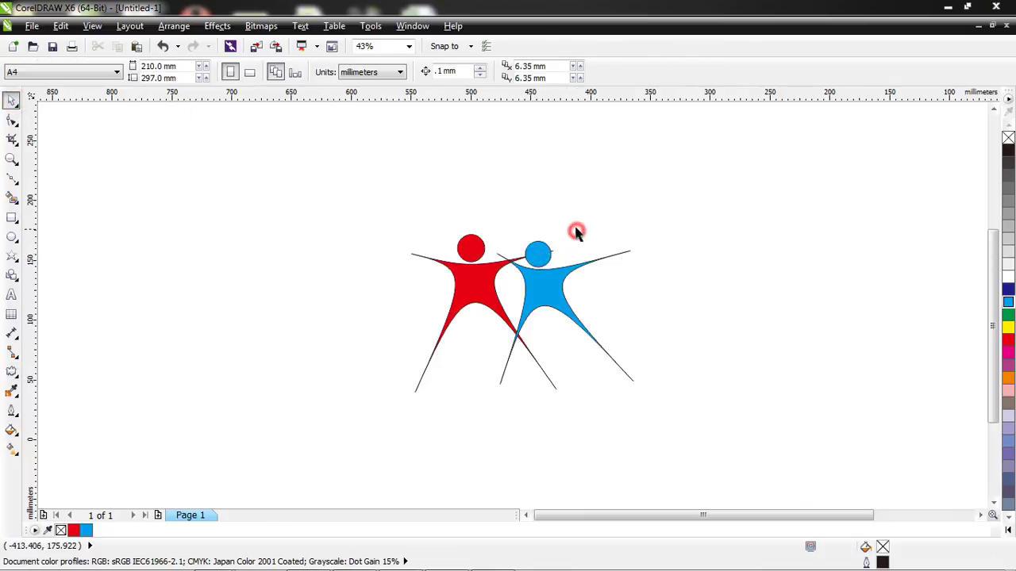
click(476, 285)
drag(474, 274, 476, 278)
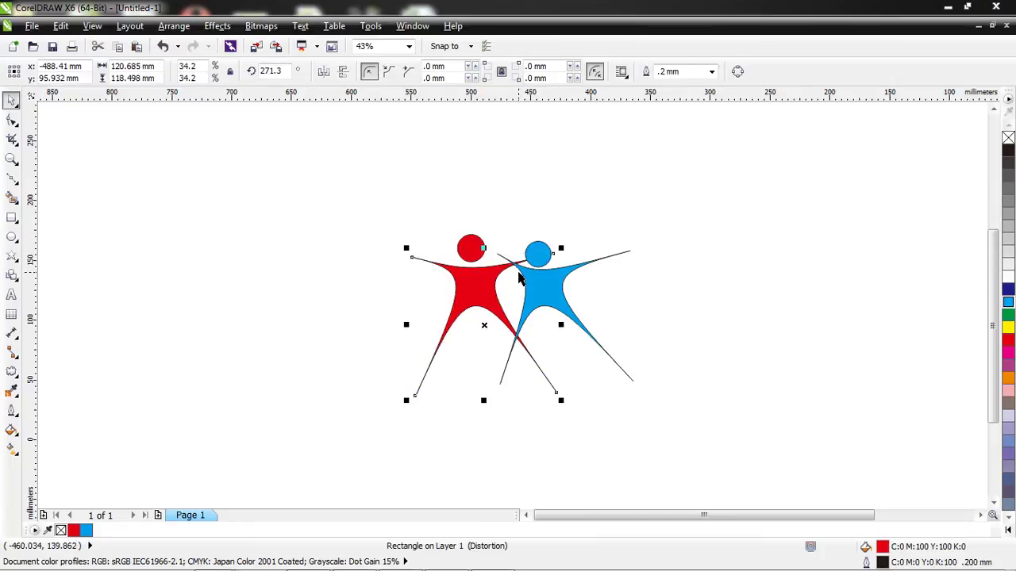
Step: Nudge the red head slightly down and to the right so it sits closer over the red body
click(477, 252)
drag(471, 248, 492, 231)
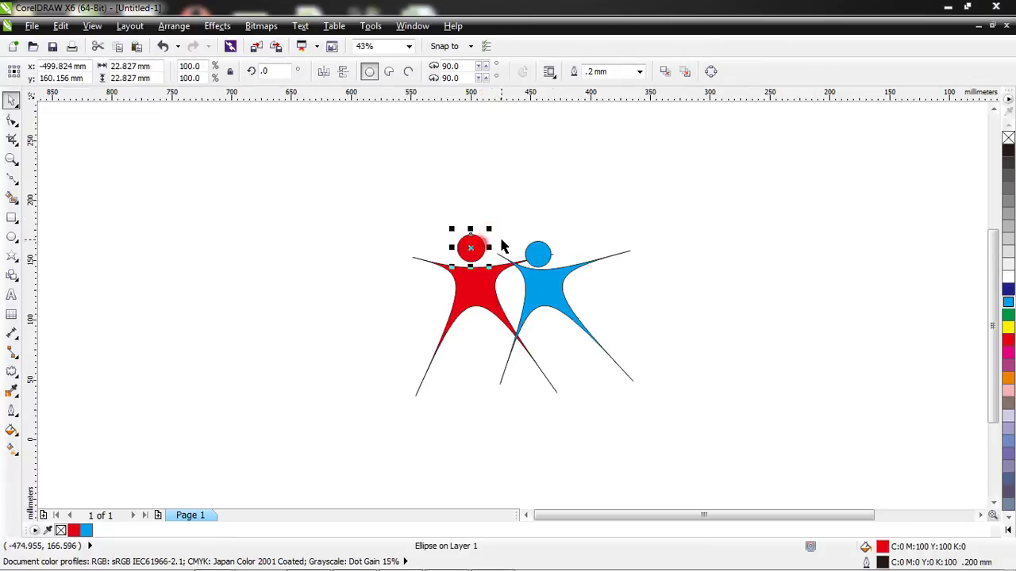
key(Down)
key(Down)
key(Down)
key(Down)
key(Down)
key(Down)
key(Down)
key(Down)
key(Down)
key(Down)
key(Down)
key(Down)
key(Down)
key(Down)
key(Down)
key(Down)
key(Right)
key(Right)
key(Right)
key(Right)
key(Right)
key(Right)
key(Right)
key(Right)
key(Right)
key(Right)
key(Right)
key(Right)
key(Right)
key(Right)
key(Right)
key(Right)
click(579, 227)
click(12, 99)
Step: Duplicate the blue body and head together, scale the copy to about 86 by 90 mm, and place it overlapping the blue figure's right leg
click(553, 296)
click(553, 296)
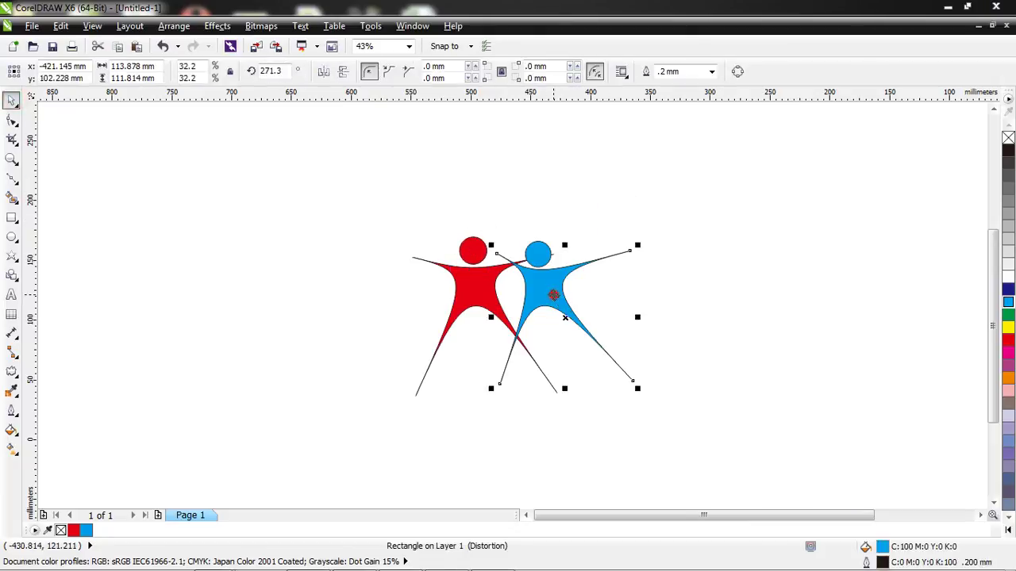
shift+click(544, 247)
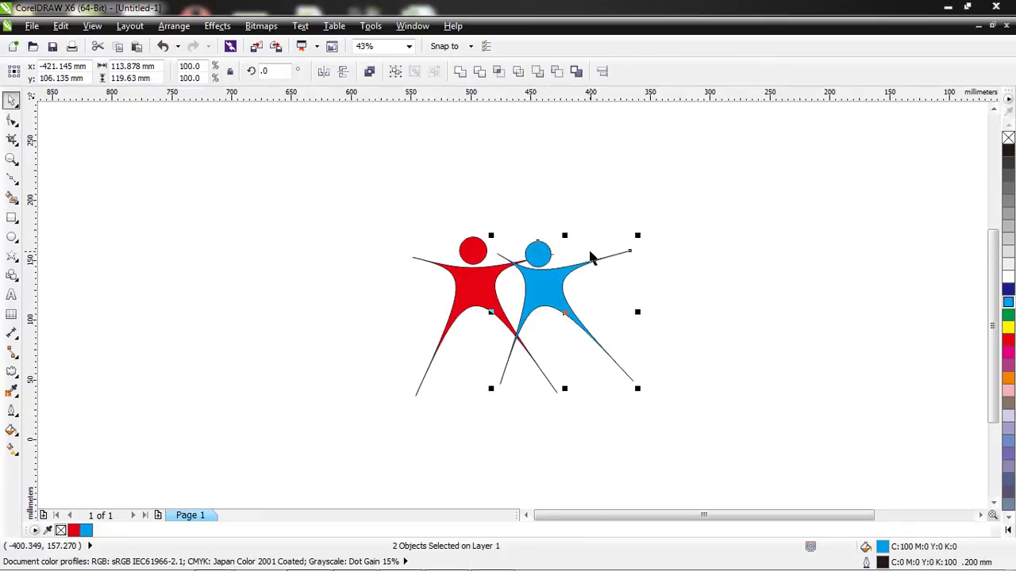
drag(589, 262, 708, 298)
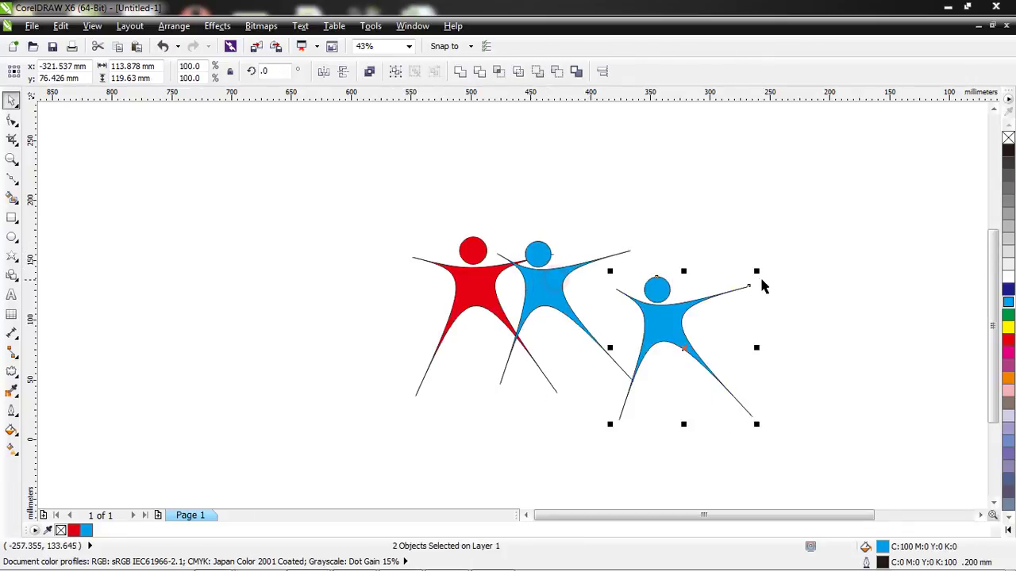
drag(758, 272, 735, 293)
drag(667, 331, 607, 329)
click(608, 321)
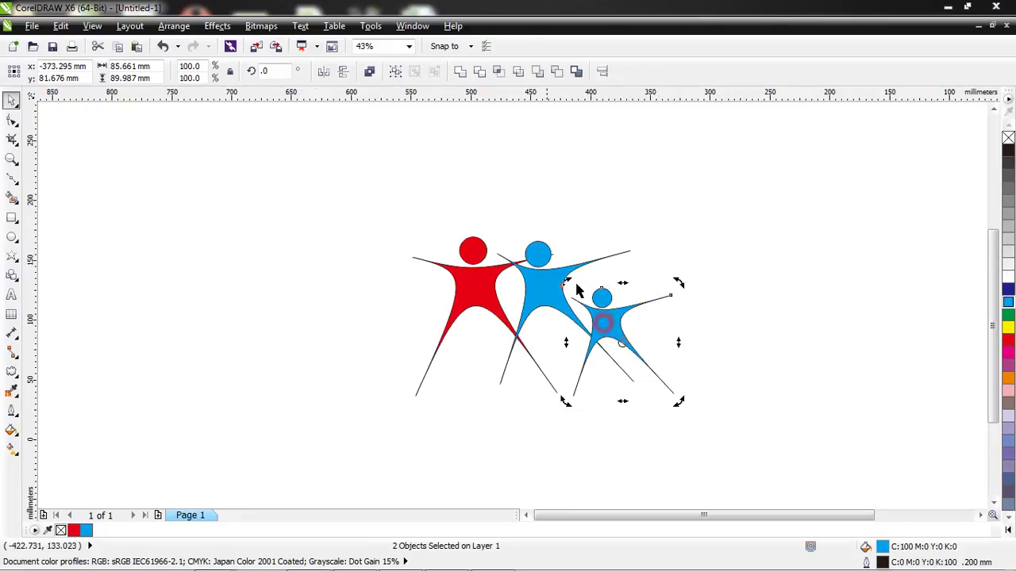
click(11, 370)
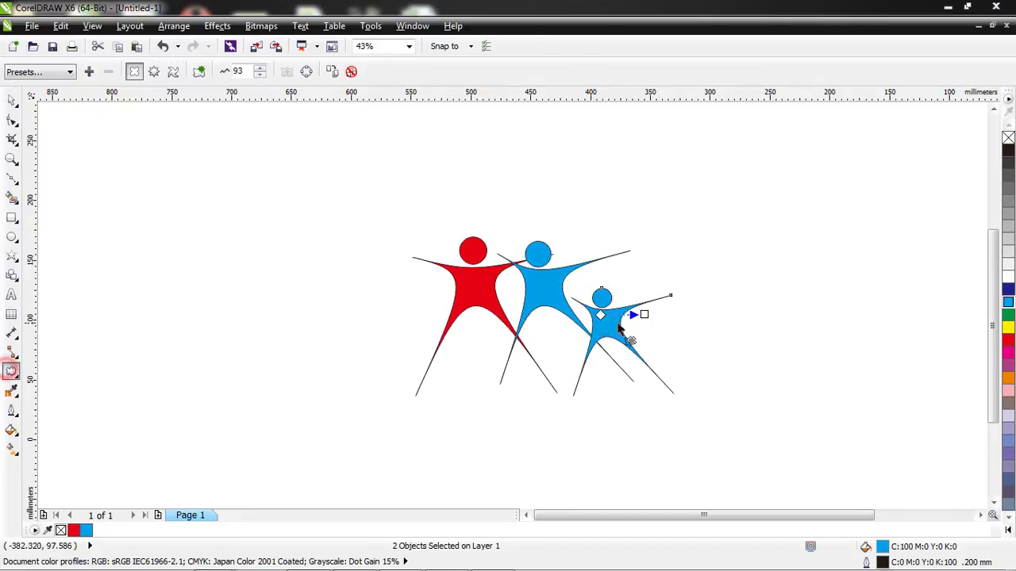
drag(599, 315, 591, 316)
drag(671, 273, 671, 296)
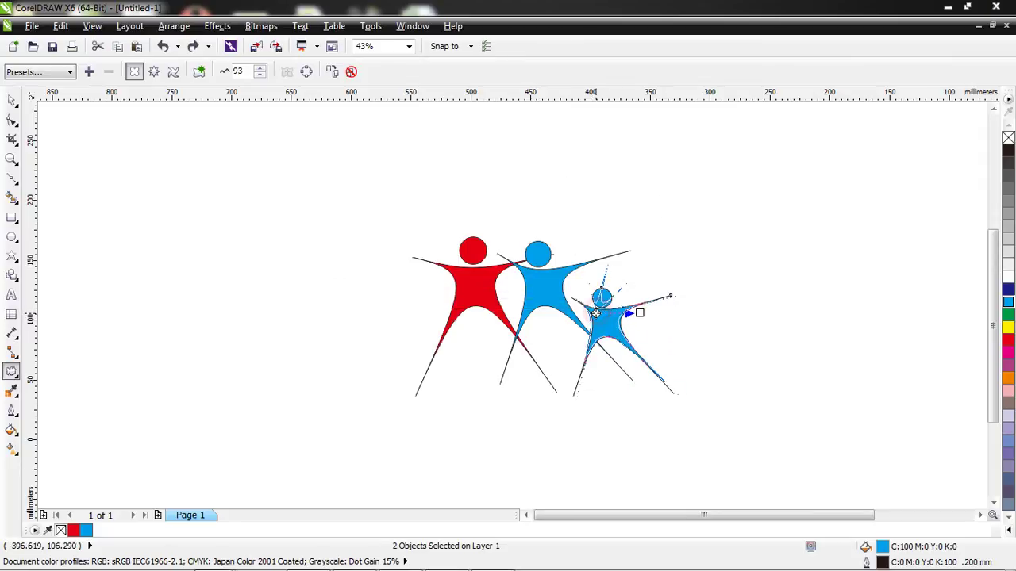
Step: Move the small figure's head far to the right, clear of the artwork, and select only the small body
drag(596, 313, 774, 241)
click(12, 101)
click(589, 319)
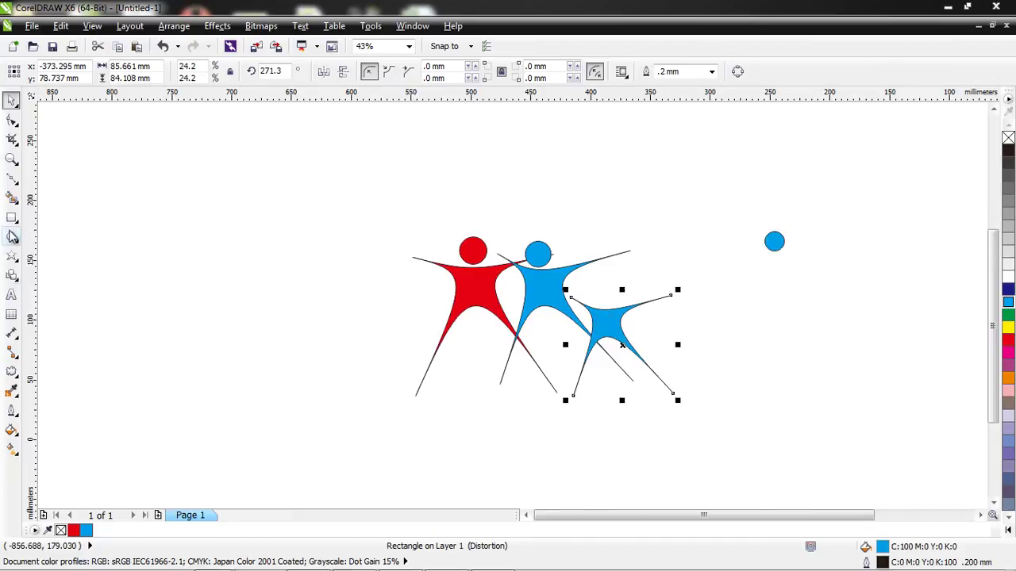
Step: Shift the small body's distortion centre slightly left and move the body left in front of the red and blue figures
click(12, 373)
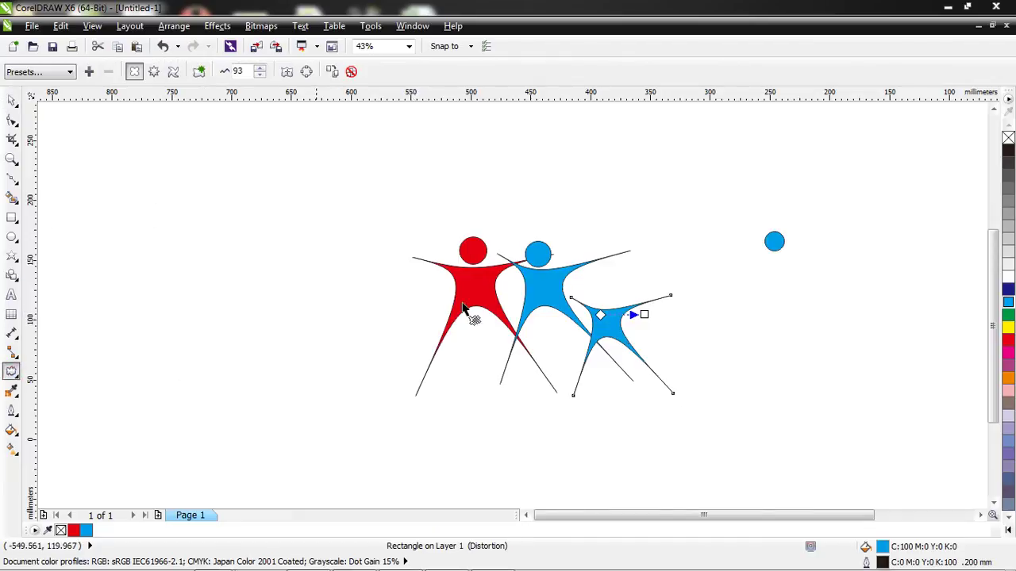
click(12, 161)
drag(309, 186, 729, 432)
click(12, 100)
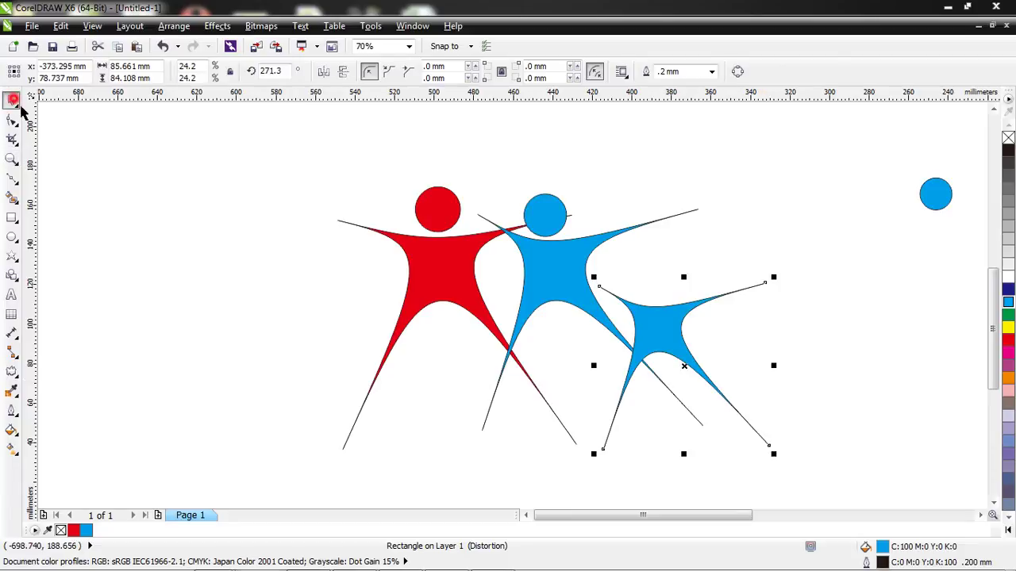
click(10, 373)
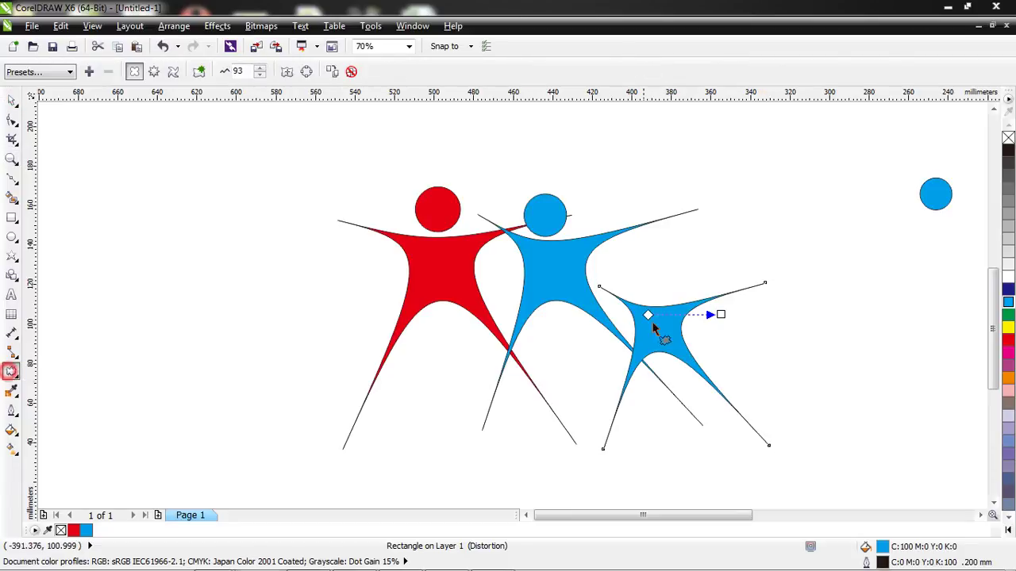
drag(647, 314, 542, 334)
click(11, 100)
click(624, 120)
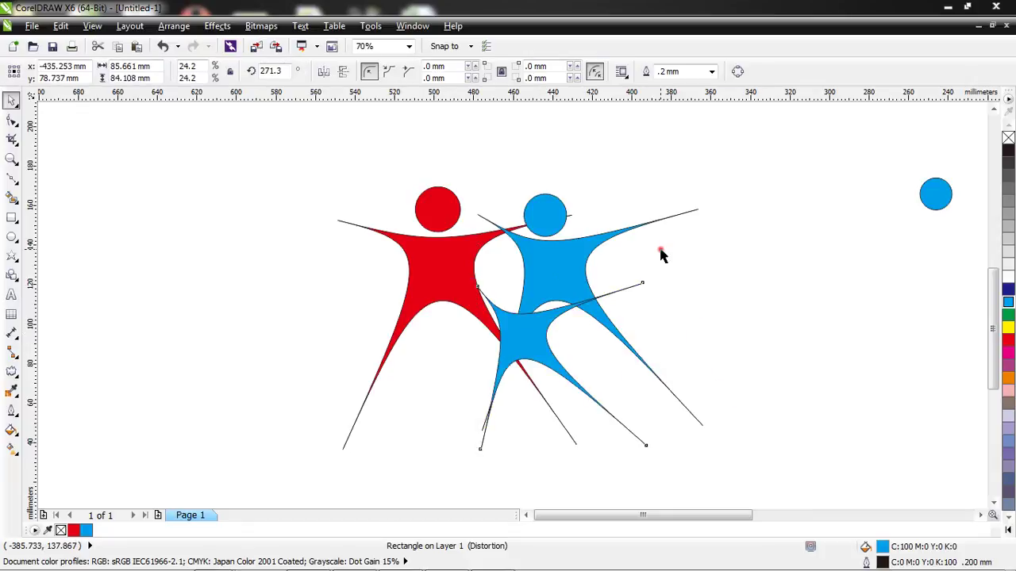
click(660, 249)
Step: Fill the small front body with light pink, C:0 M:40 Y:20 K:0
click(526, 335)
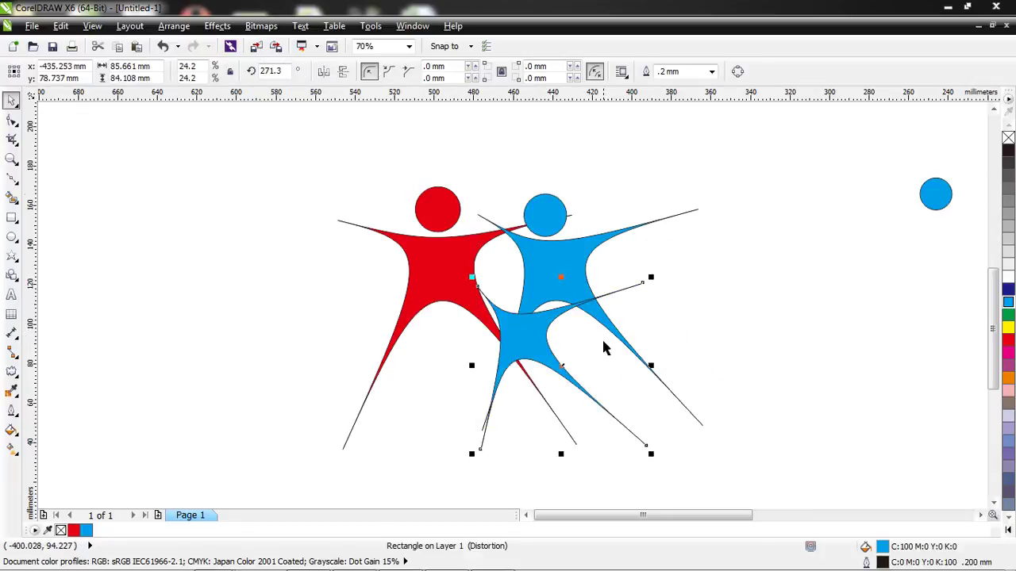
click(1008, 389)
click(778, 317)
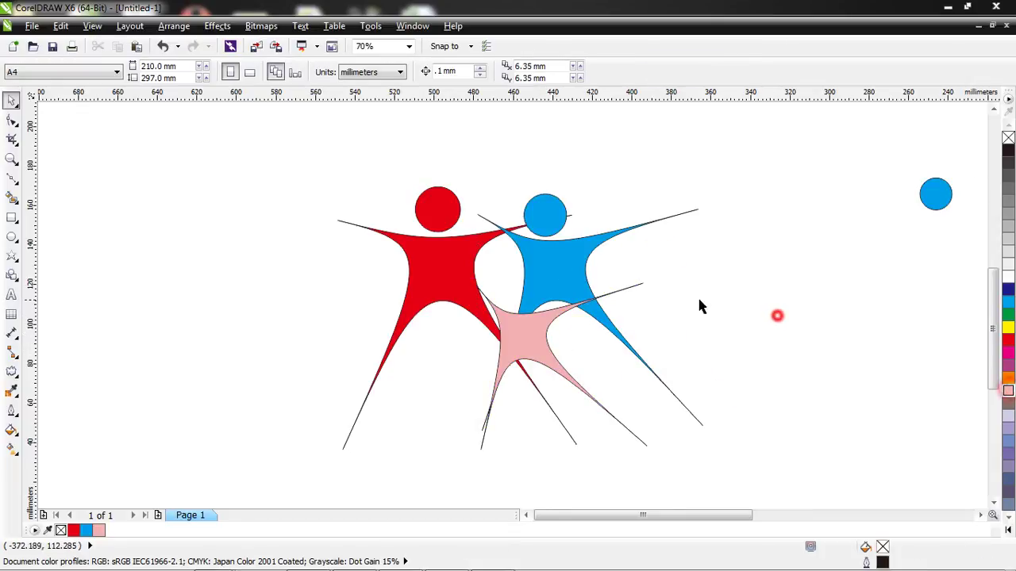
click(1008, 517)
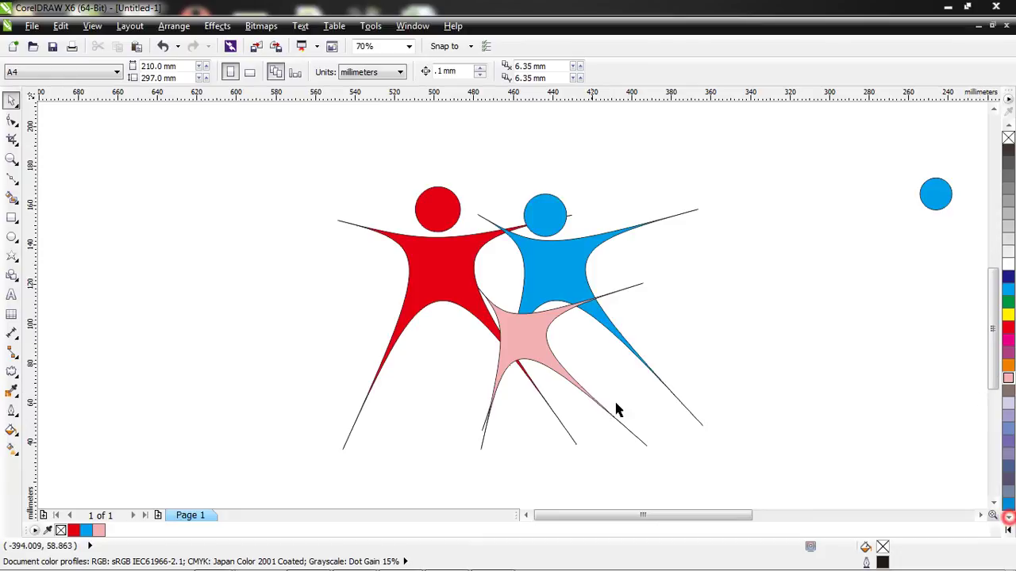
Step: Try magenta and salmon fills on the small front body and settle on rose, C:0 M:80 Y:40 K:0
click(517, 332)
click(1009, 532)
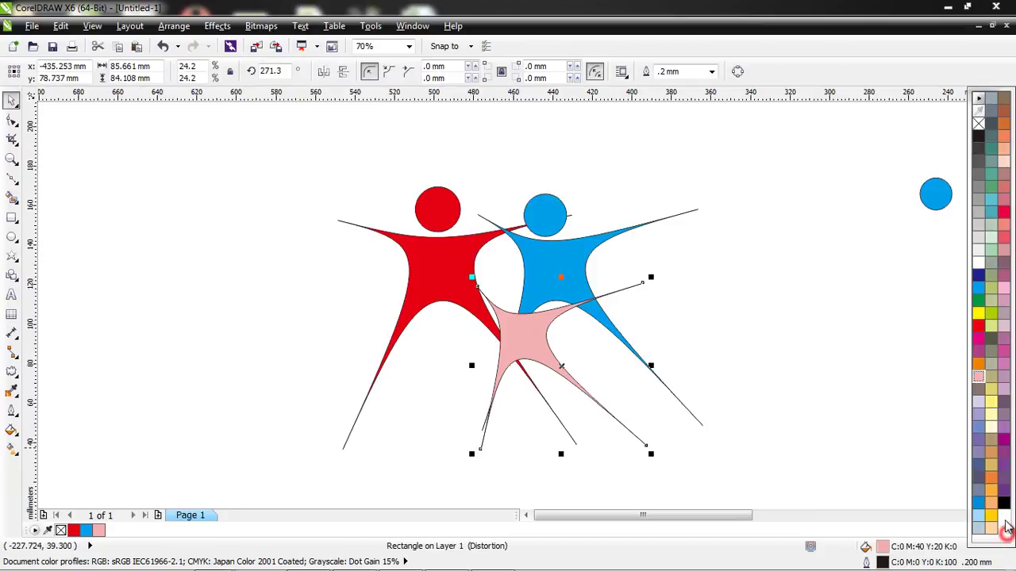
click(1004, 350)
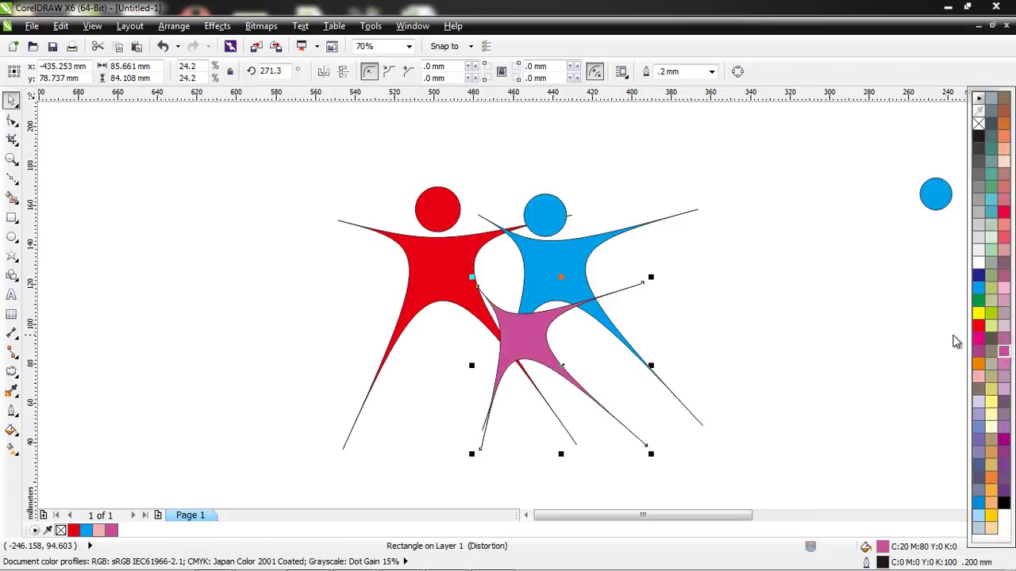
click(1004, 228)
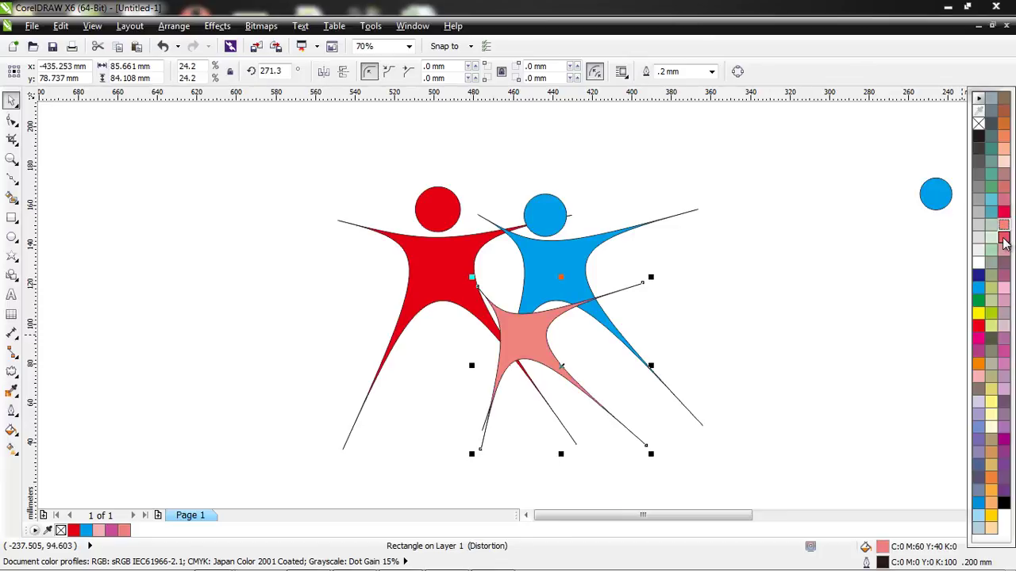
click(1004, 237)
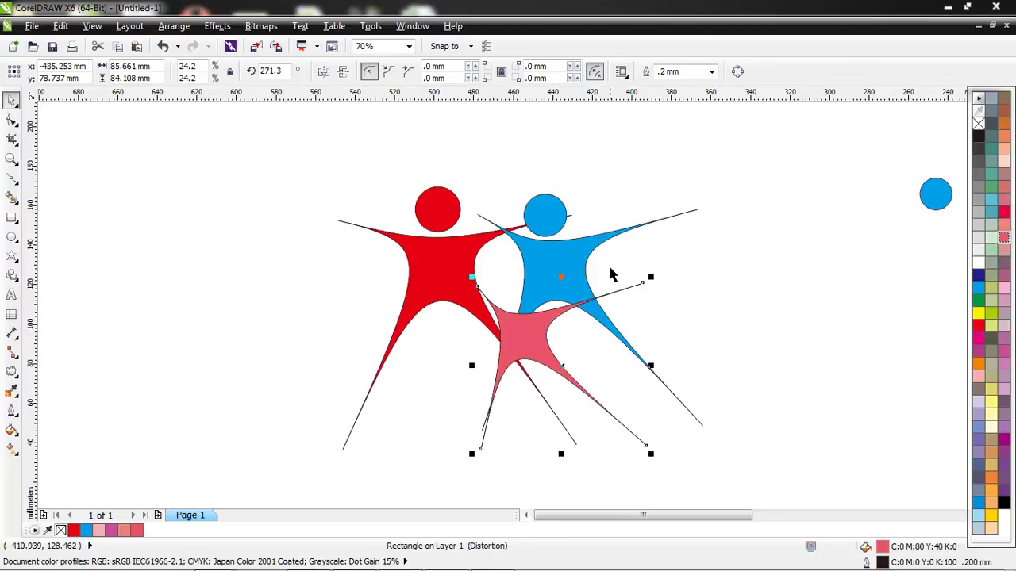
click(687, 339)
Step: Move the detached small head over the small front body and fill it with the same rose colour
drag(944, 202, 538, 270)
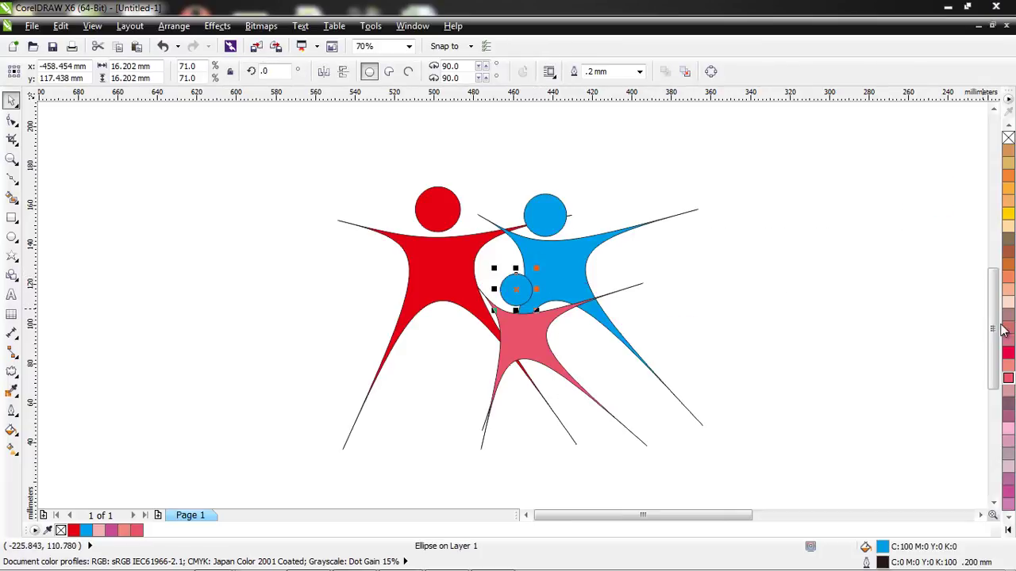
click(1009, 381)
click(860, 331)
click(520, 293)
click(763, 291)
Step: Remove the outlines from all three figures' bodies and heads
drag(211, 152, 828, 483)
click(11, 409)
click(11, 391)
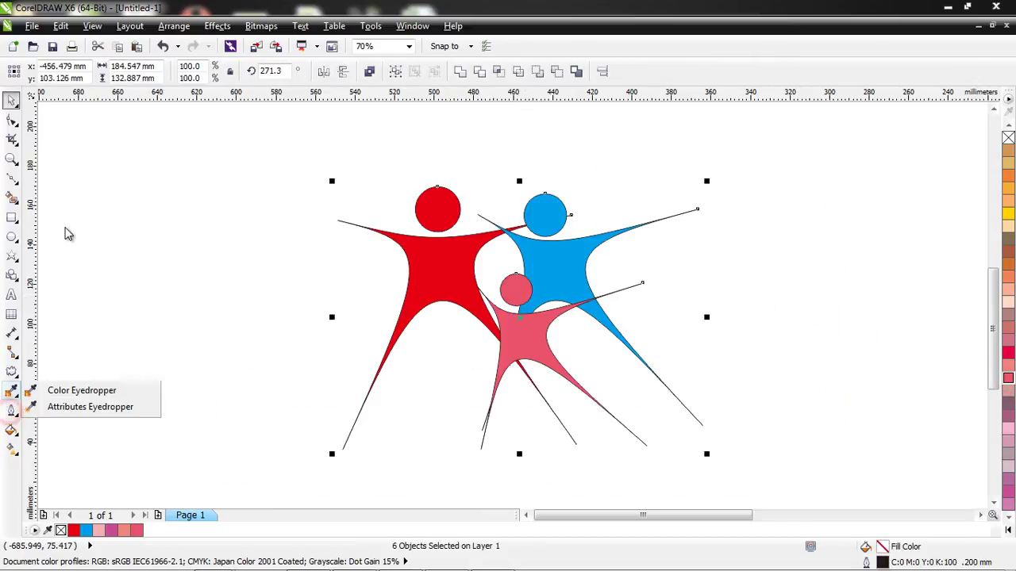
click(11, 408)
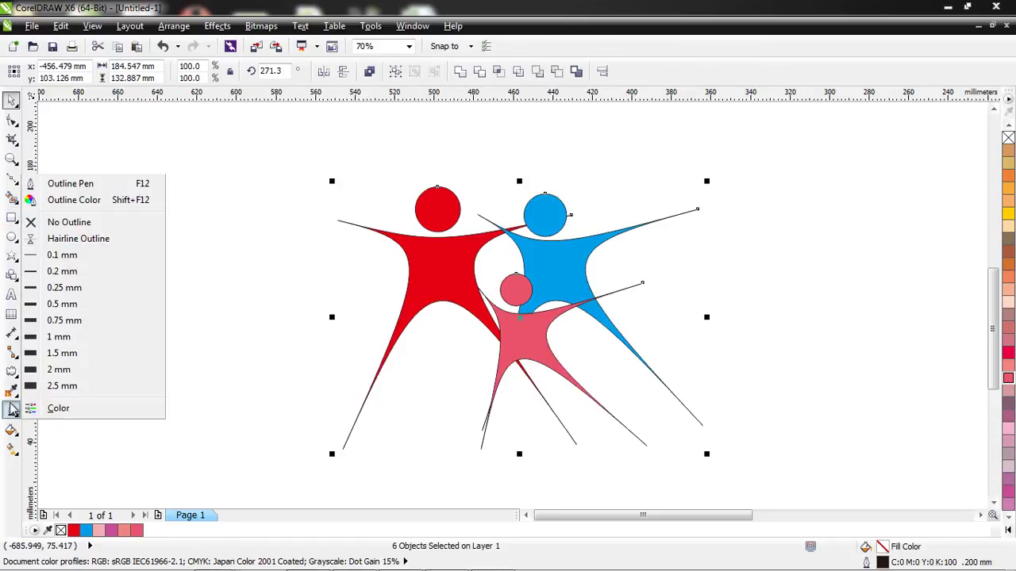
click(74, 222)
click(235, 173)
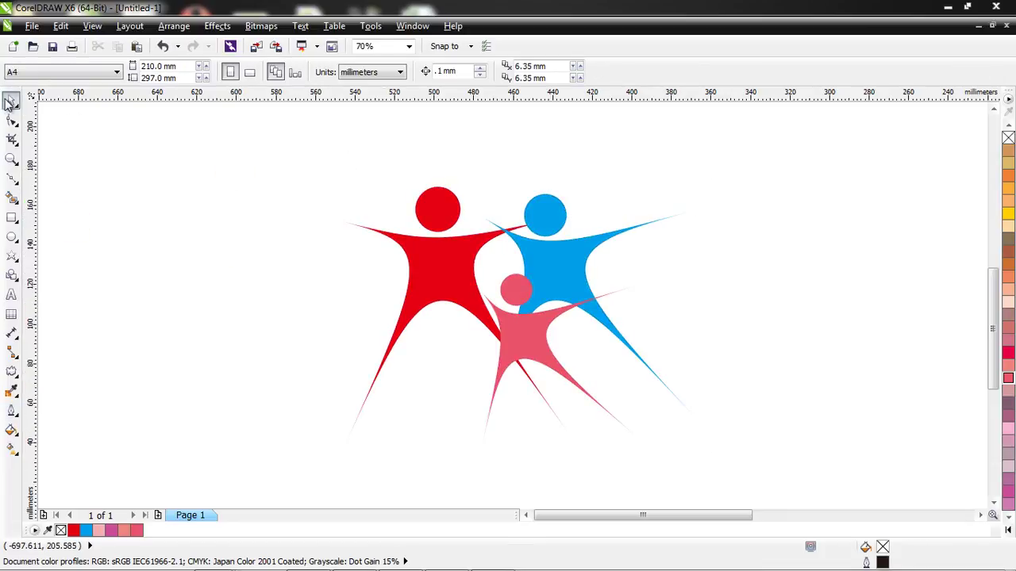
click(282, 206)
Step: Add the artistic text "FAMILY CARE" in Arial 24 pt above the figures' heads
click(995, 111)
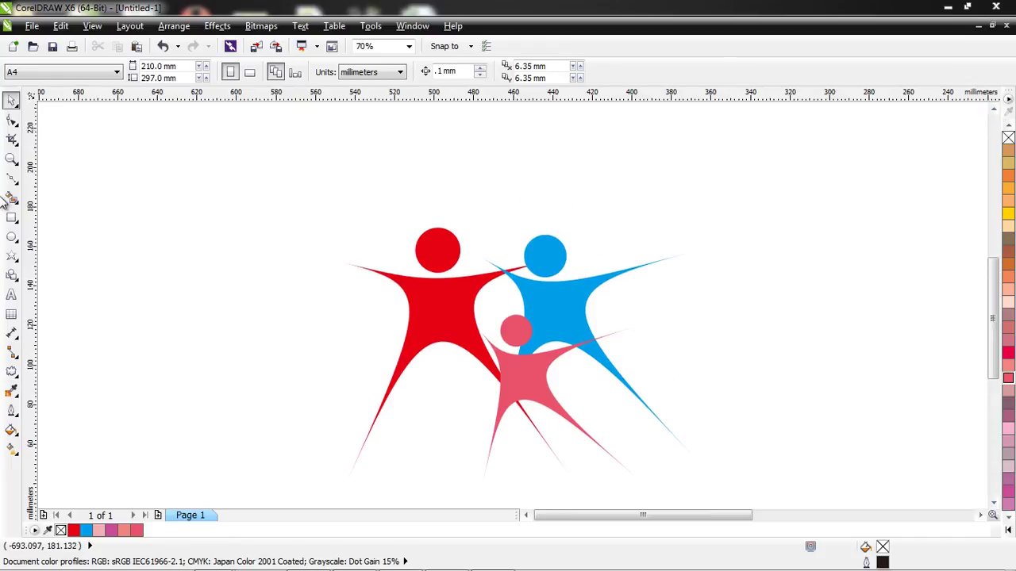
click(12, 295)
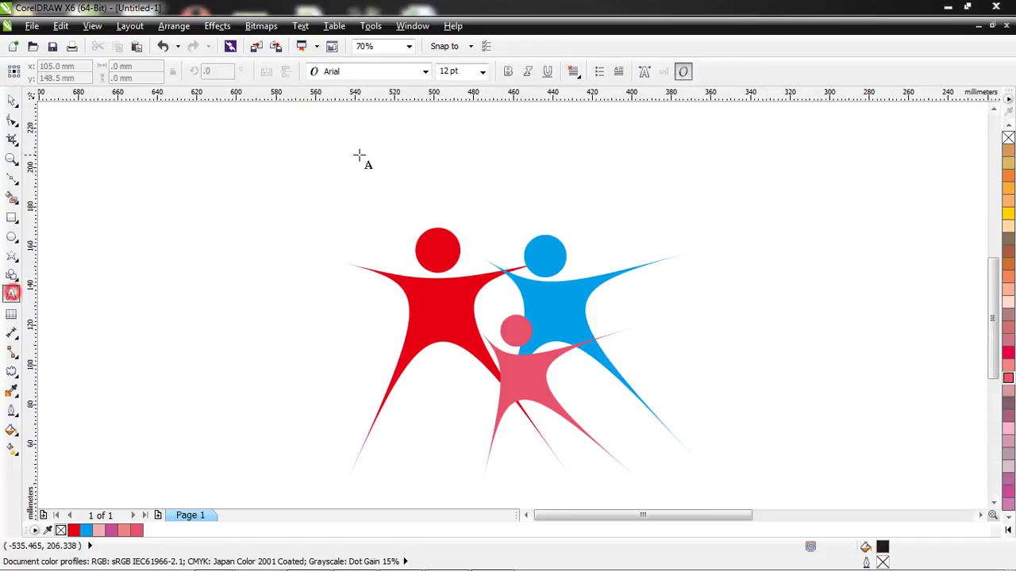
click(421, 188)
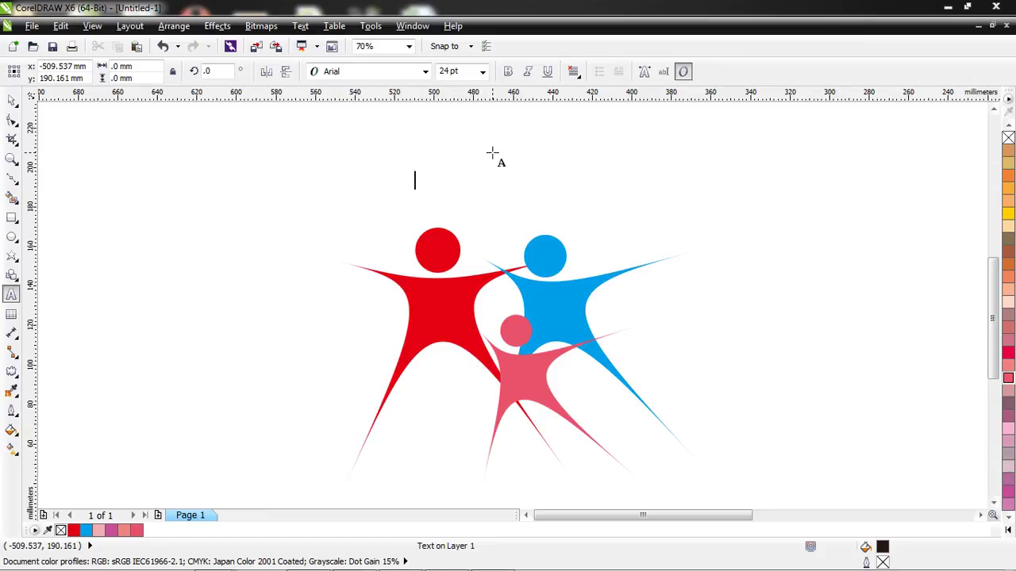
text(FAMILY CARE)
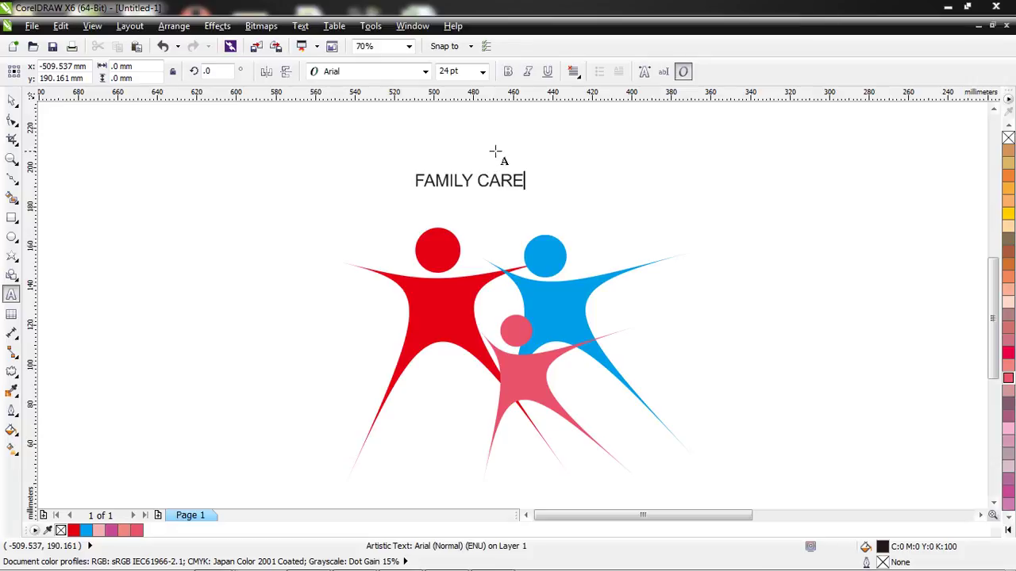
Step: Enlarge the FAMILY CARE text to about 67 pt and position it just above the two large figures, starting over the red head
click(12, 101)
drag(527, 168, 625, 121)
drag(474, 177, 577, 189)
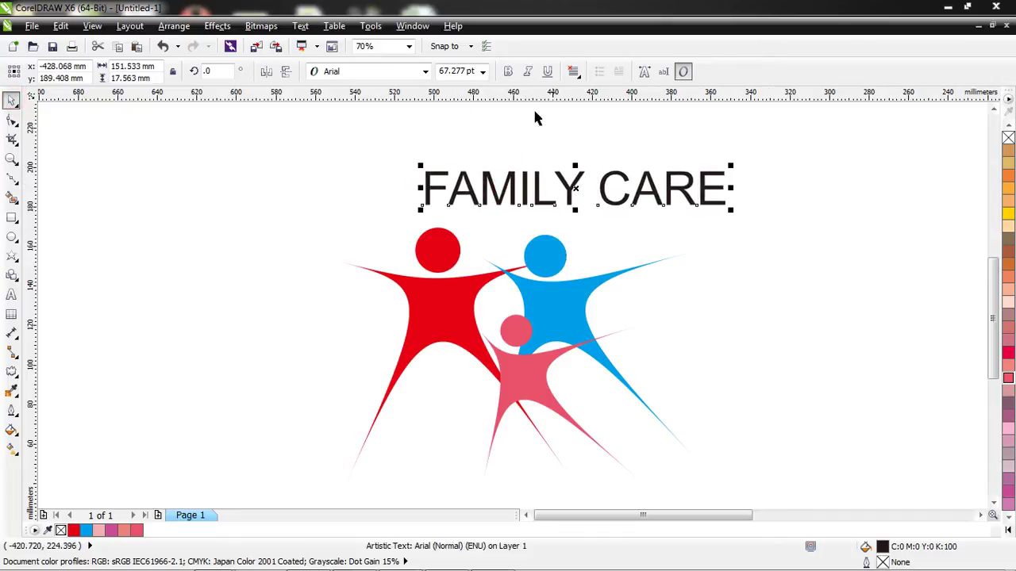
drag(455, 190, 444, 190)
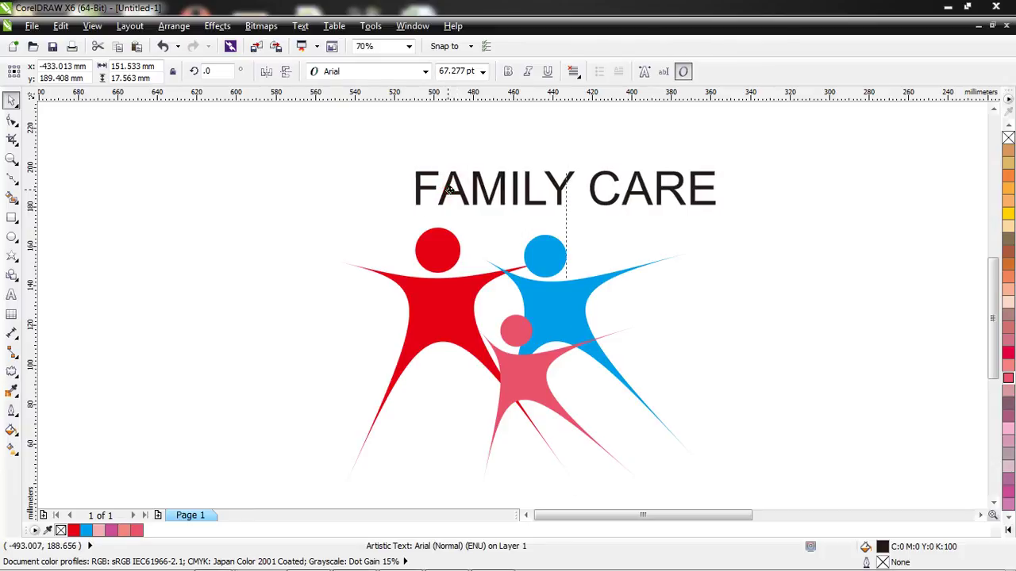
click(544, 138)
Step: Change the font of the FAMILY CARE text to supermarket
click(551, 190)
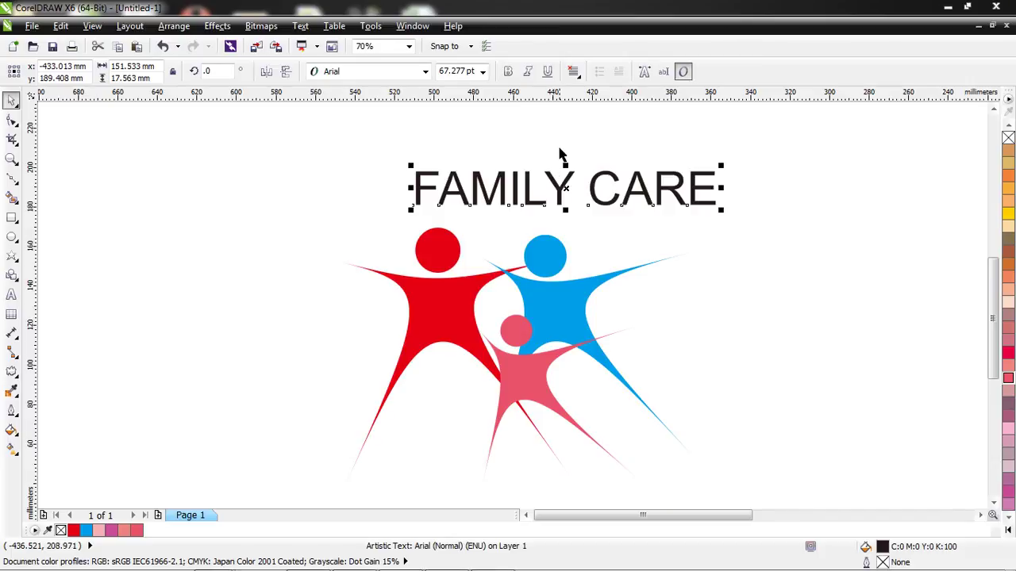
click(558, 154)
click(556, 187)
click(426, 72)
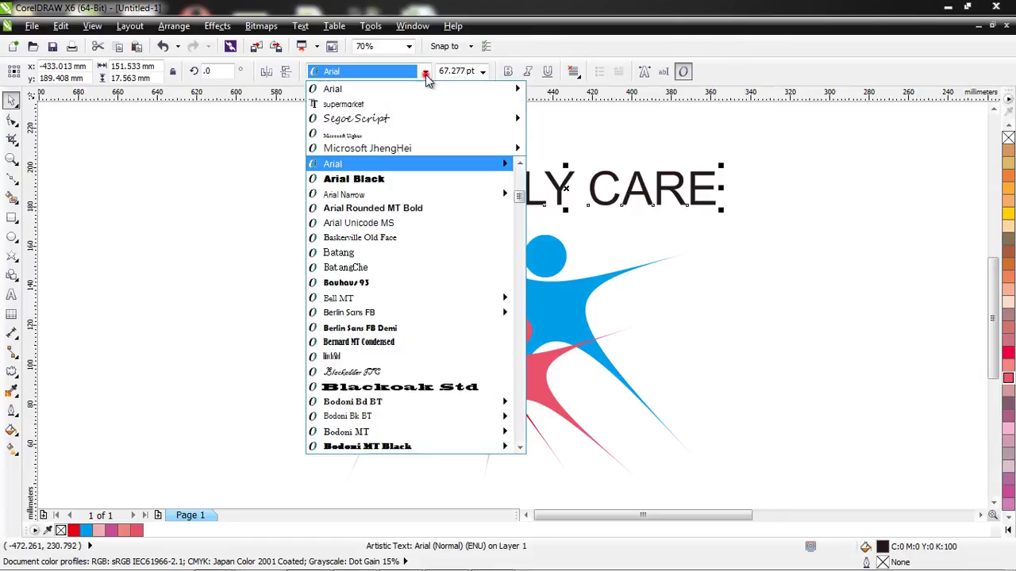
click(351, 104)
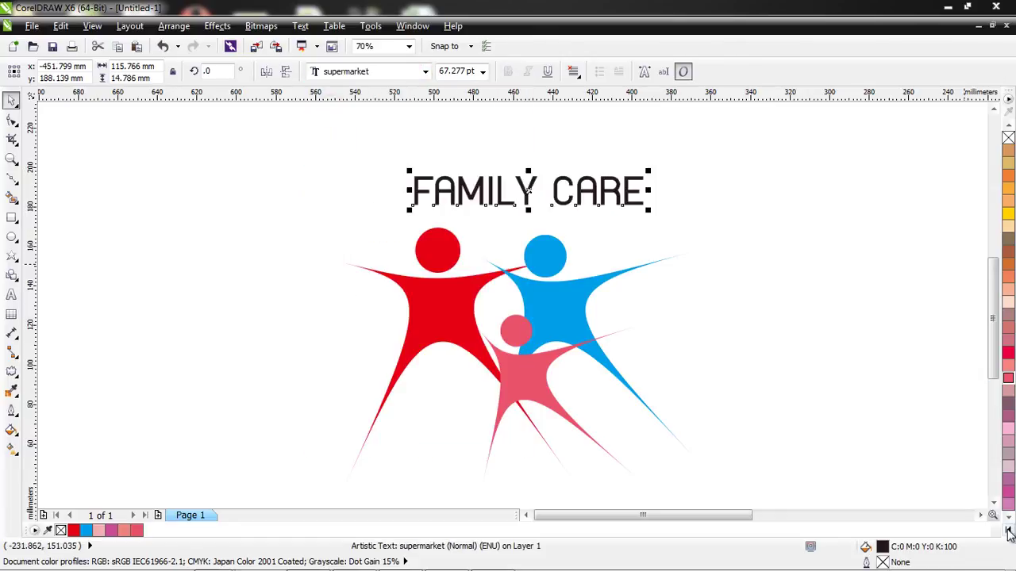
Step: Fill the FAMILY CARE text with cyan blue, C:100 M:0 Y:0 K:0
click(1008, 526)
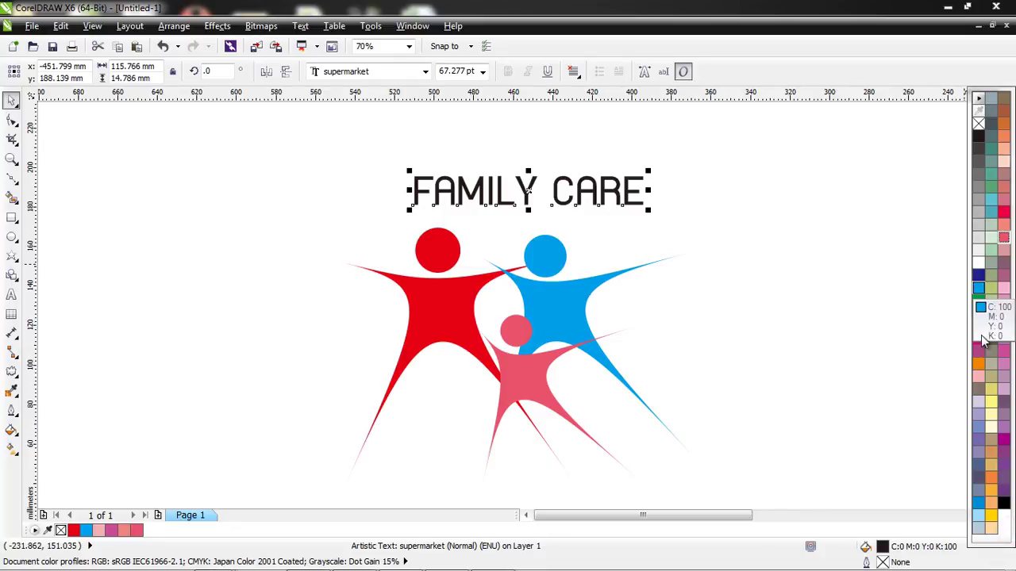
click(978, 288)
click(923, 284)
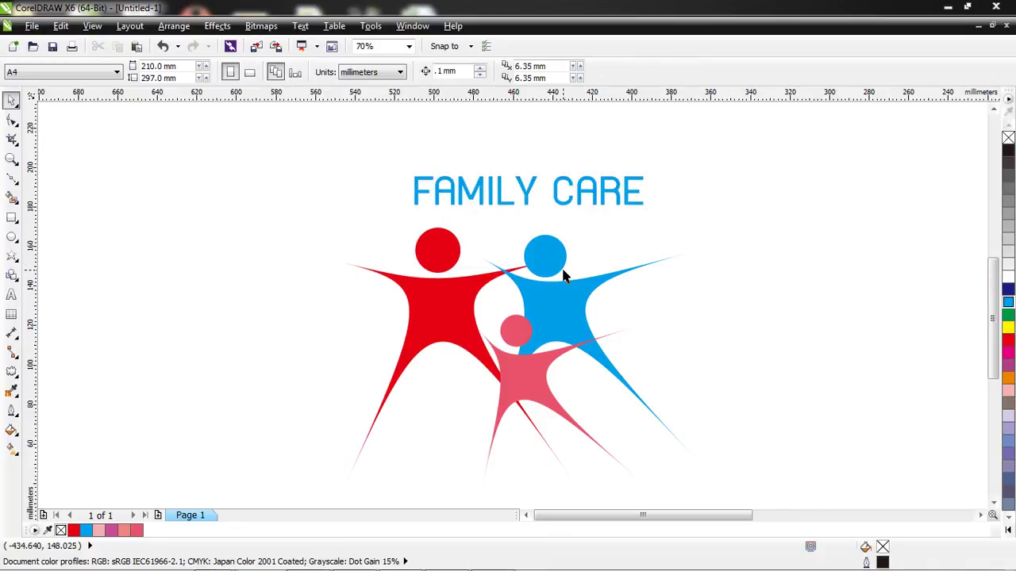
Step: Enlarge the FAMILY CARE text to about 97 pt and move it right so it starts above the red head
click(528, 197)
drag(650, 171, 698, 148)
drag(465, 200, 508, 200)
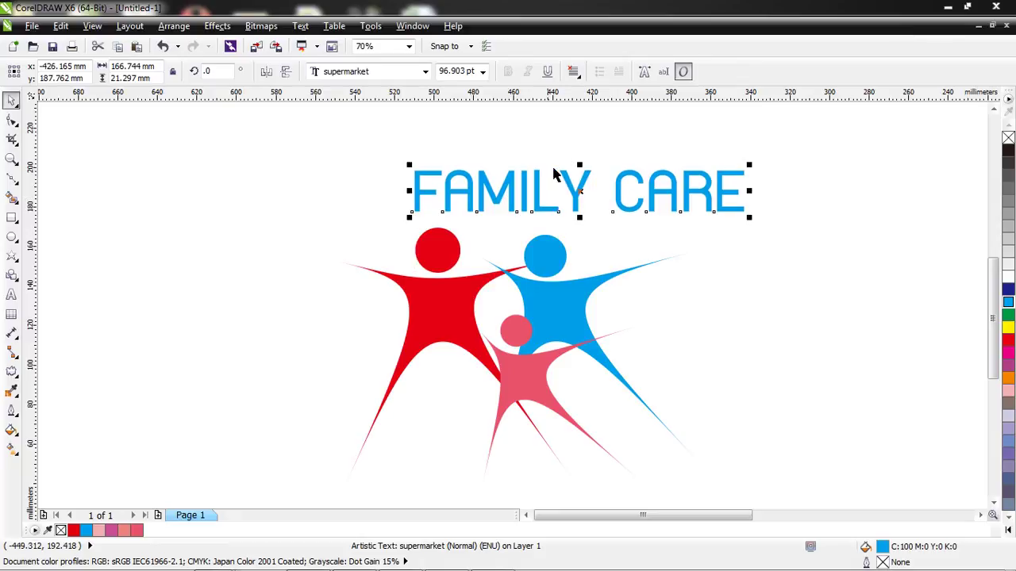
Step: Move the FAMILY CARE text left above the figures and align it between vertical guidelines placed at the outer arm tips
click(567, 136)
drag(574, 193, 512, 189)
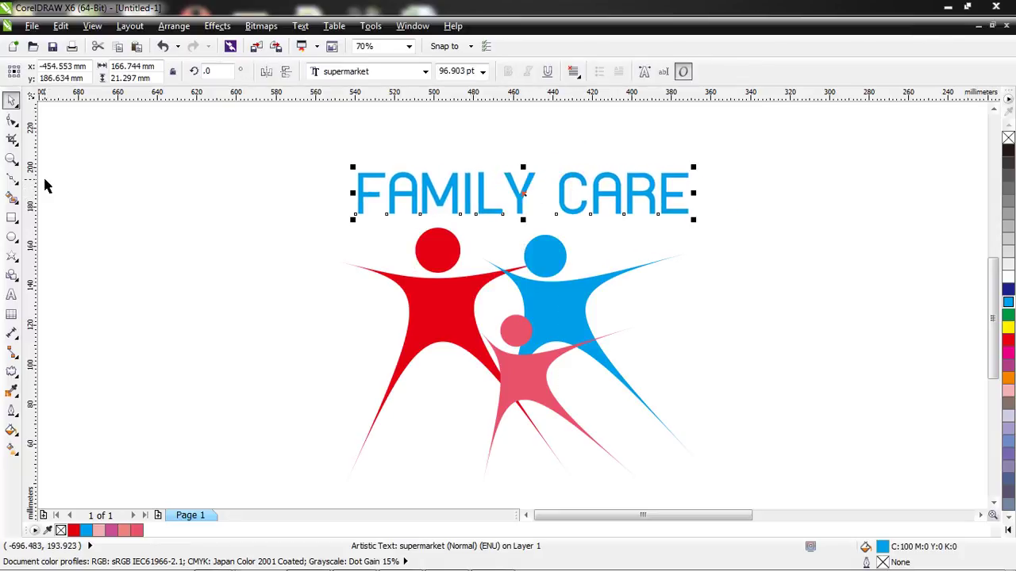
drag(32, 184, 680, 188)
drag(31, 171, 385, 190)
click(391, 190)
click(743, 174)
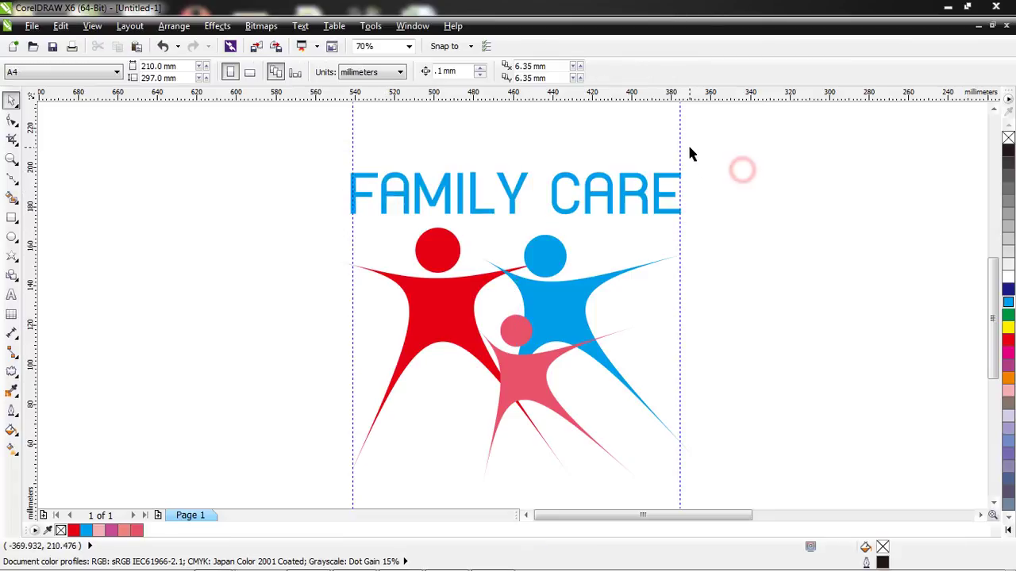
Step: Delete both vertical guidelines beside the logo
drag(681, 152, 832, 141)
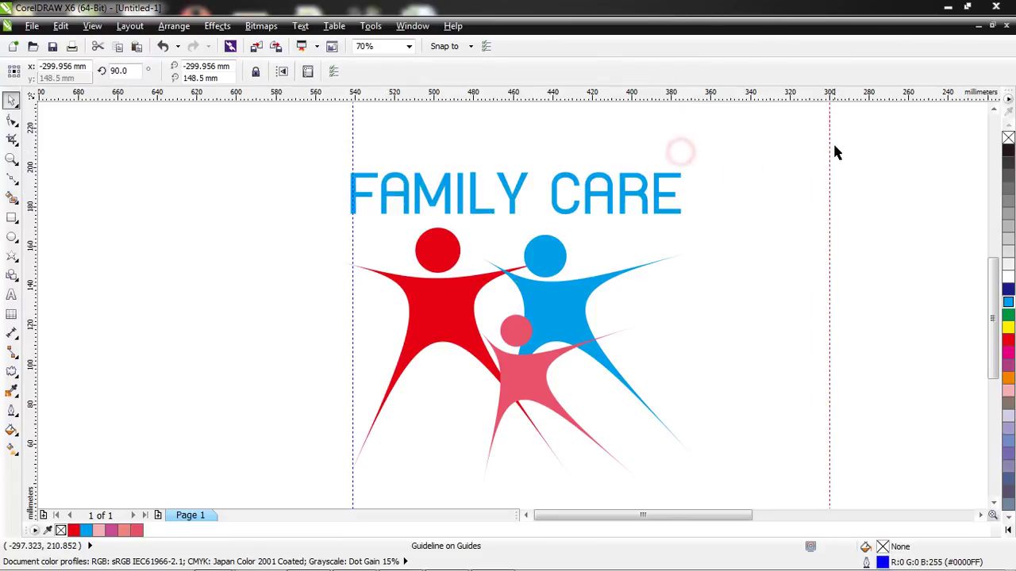
key(Delete)
click(353, 137)
key(Delete)
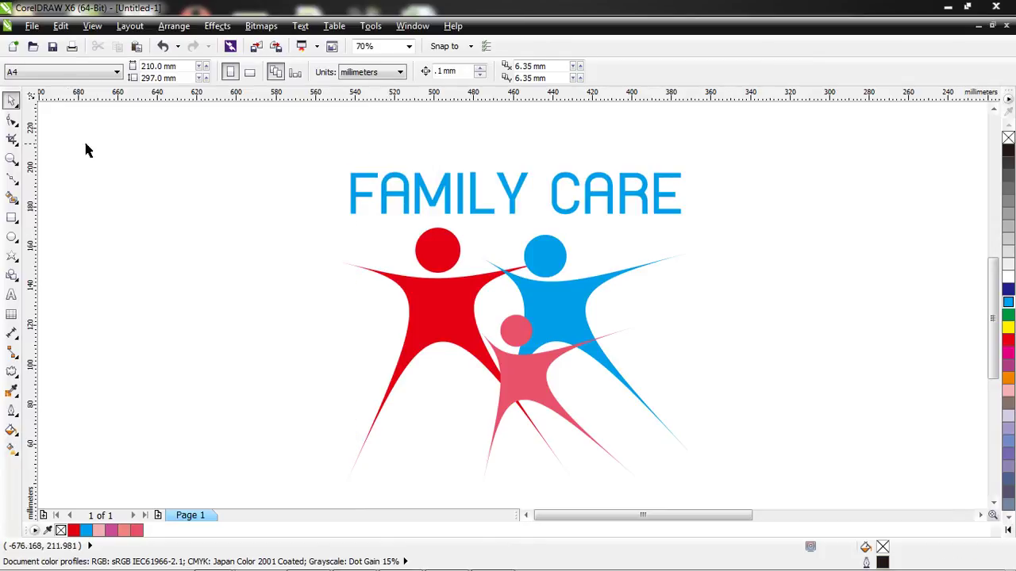
Step: Draw a square about 200 mm wide and position it as a frame around the title and figures
click(12, 217)
drag(300, 130, 98, 330)
click(10, 103)
drag(176, 132, 381, 318)
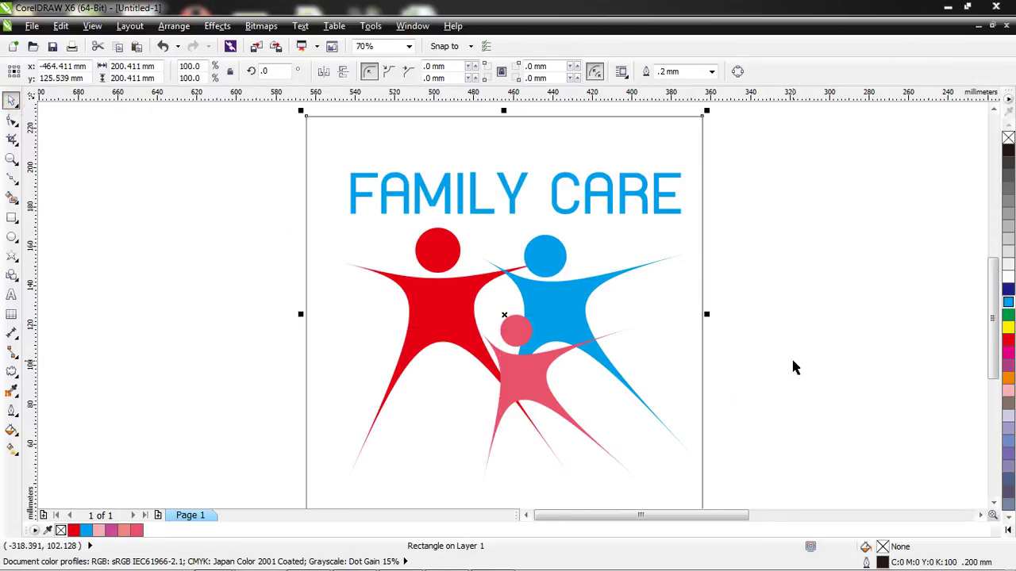
Step: Scale the square frame down around its centre to about 190 mm per side
click(12, 158)
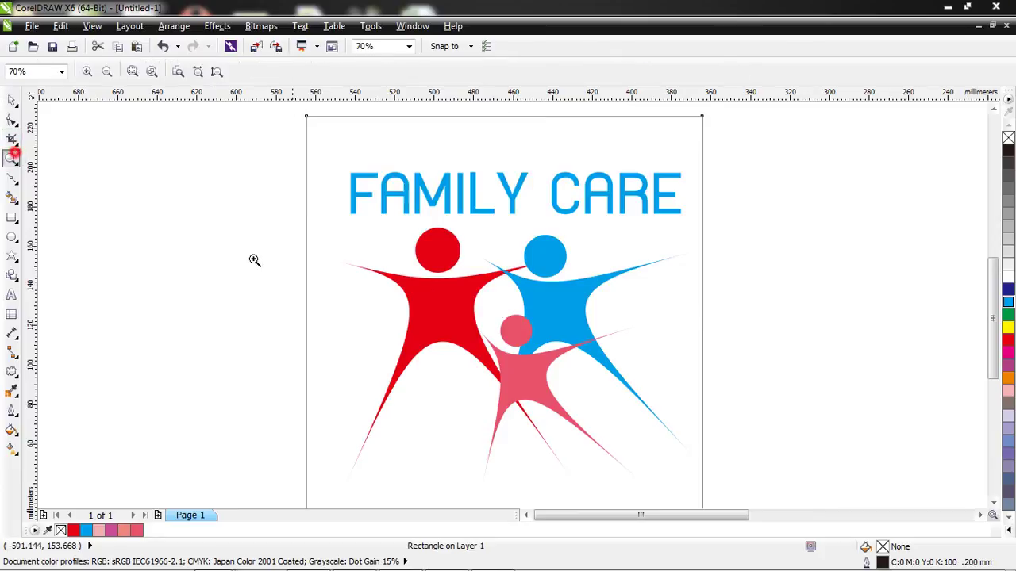
right_click(436, 291)
click(12, 104)
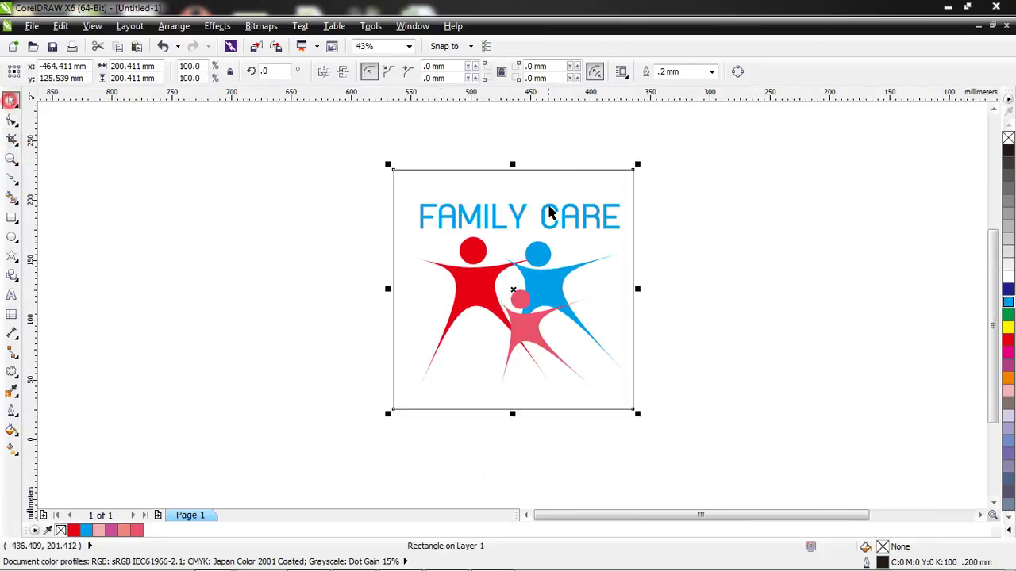
click(684, 278)
click(622, 300)
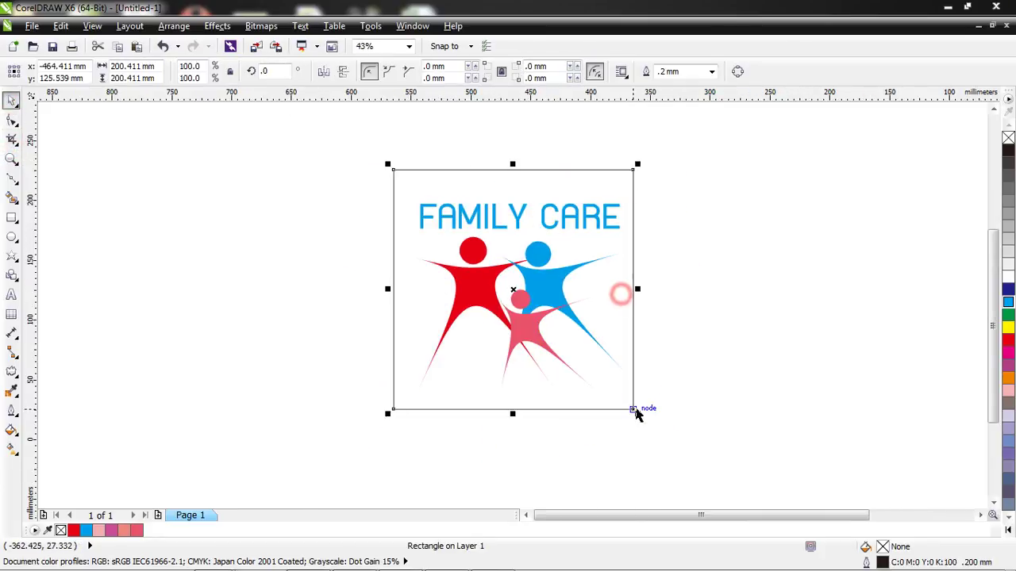
drag(634, 410, 627, 403)
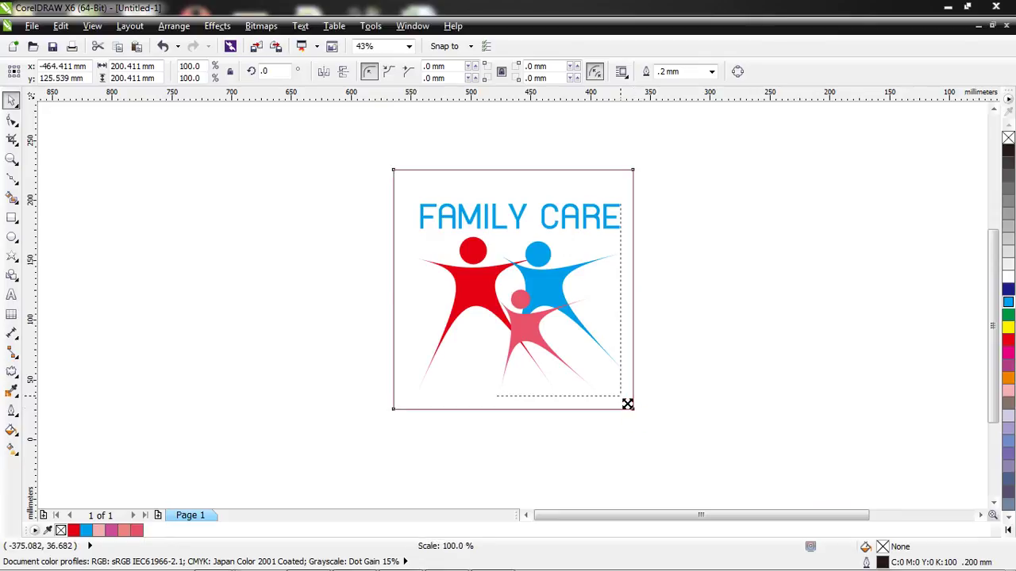
click(678, 329)
click(632, 409)
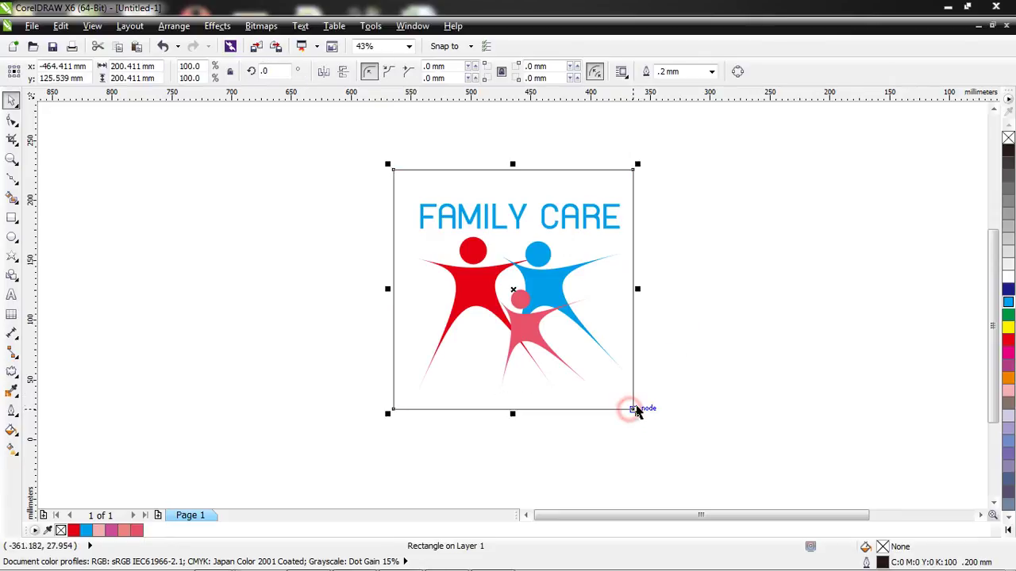
mouse_move(638, 411)
mouse_down()
mouse_move(626, 404)
mouse_move(635, 408)
mouse_up()
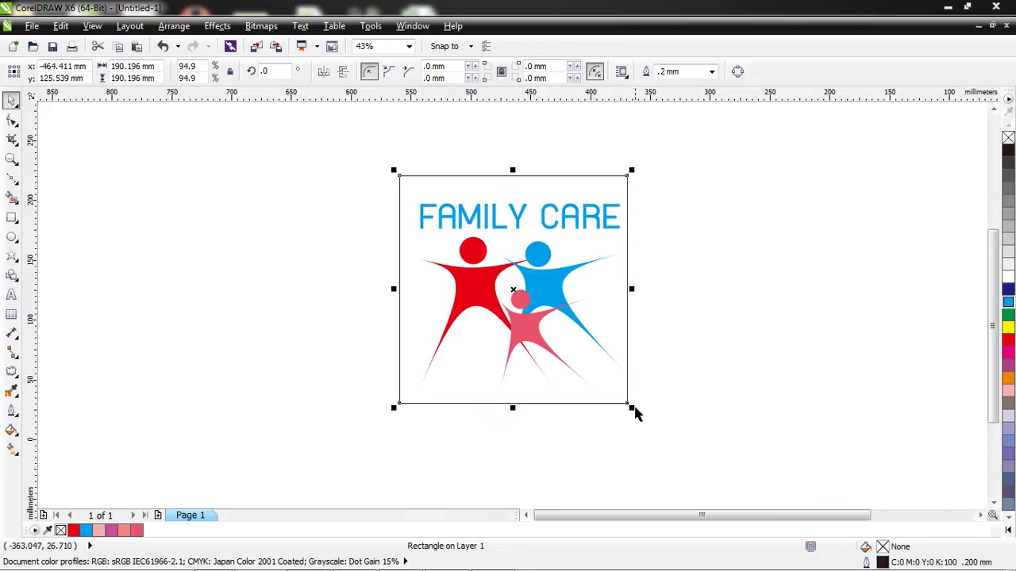
click(744, 268)
click(624, 311)
click(657, 269)
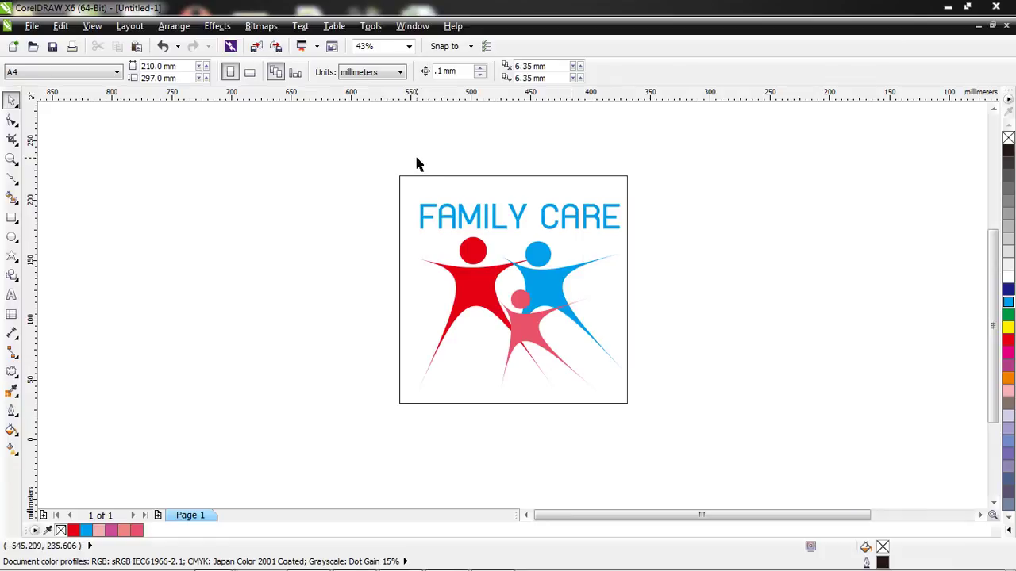
Step: Group the FAMILY CARE text with the three heads and the blue body inside the frame
drag(568, 361, 691, 391)
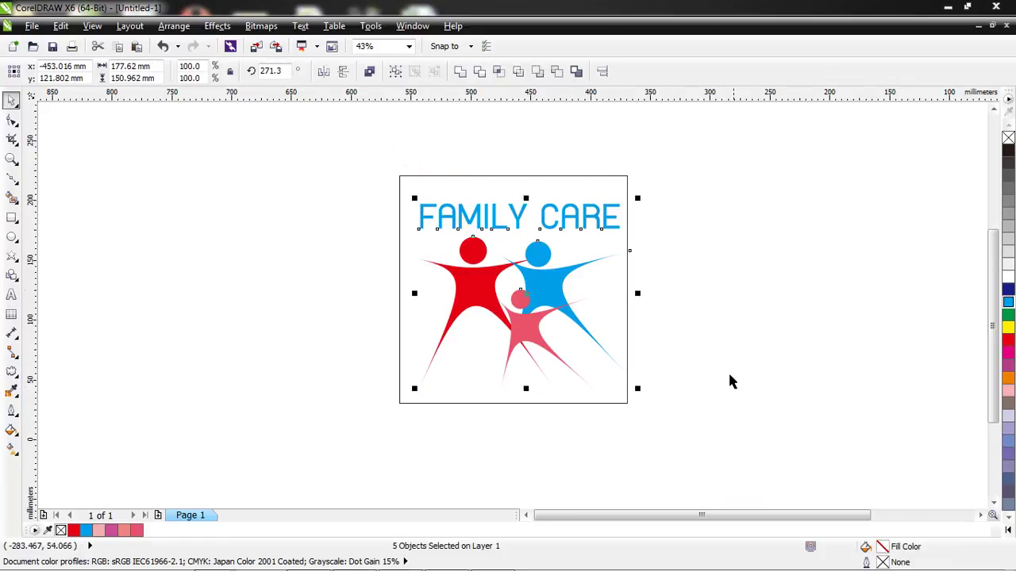
click(175, 27)
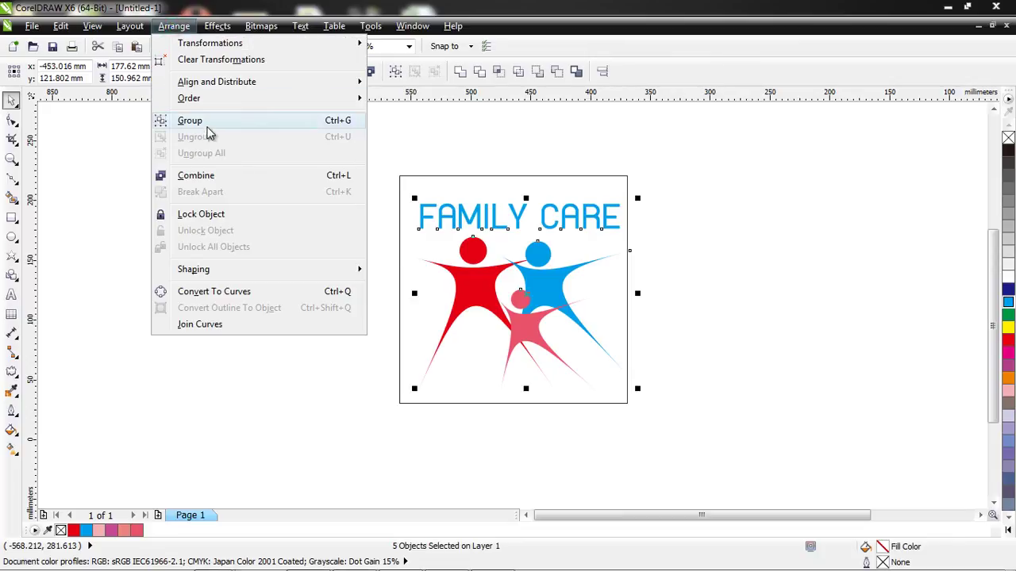
click(207, 120)
click(372, 109)
click(468, 219)
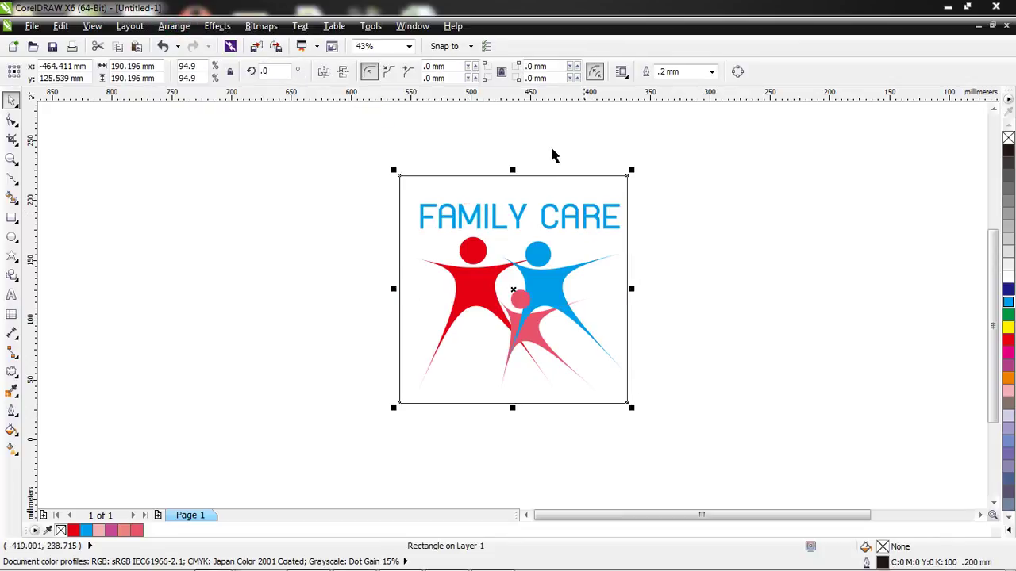
click(659, 162)
click(578, 233)
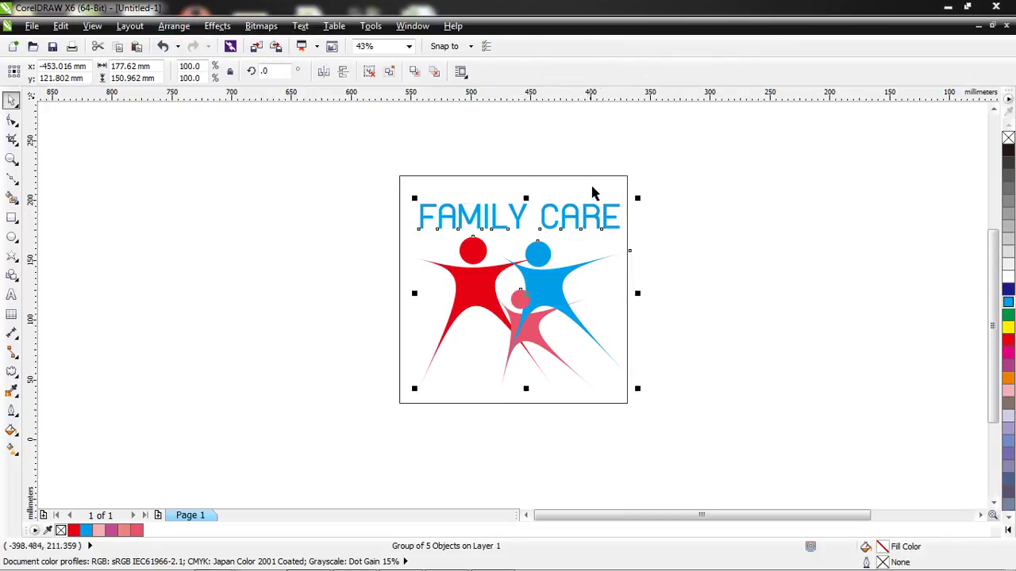
Step: Move the square frame clear of the logo to its right, and undo the stray move of the red body
drag(549, 288, 687, 278)
click(481, 275)
drag(481, 276, 343, 276)
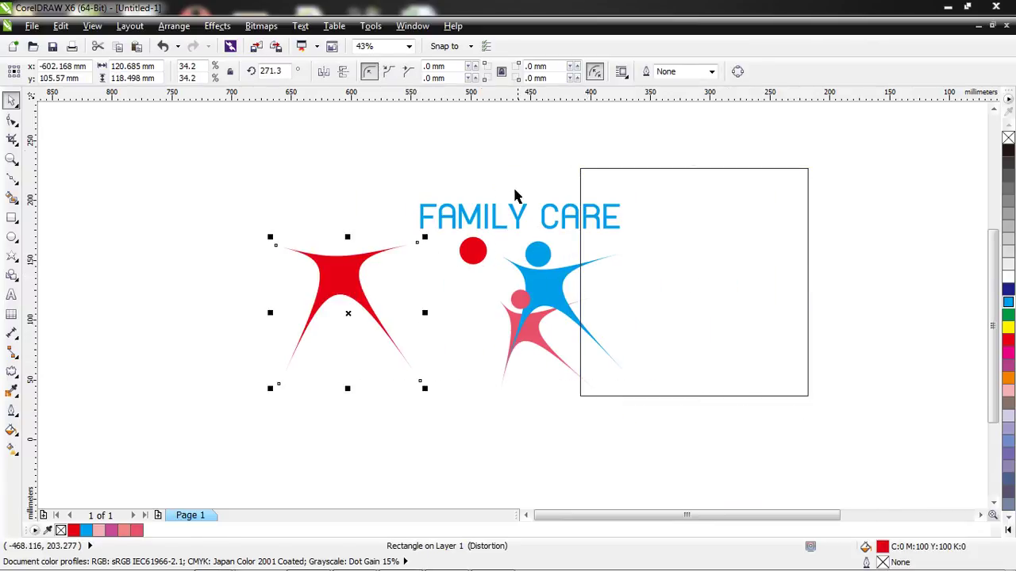
key(ctrl+z)
drag(645, 173, 794, 188)
Step: Group the existing text-and-heads group with the still separate red and pink bodies
click(680, 172)
drag(309, 159, 638, 443)
click(173, 25)
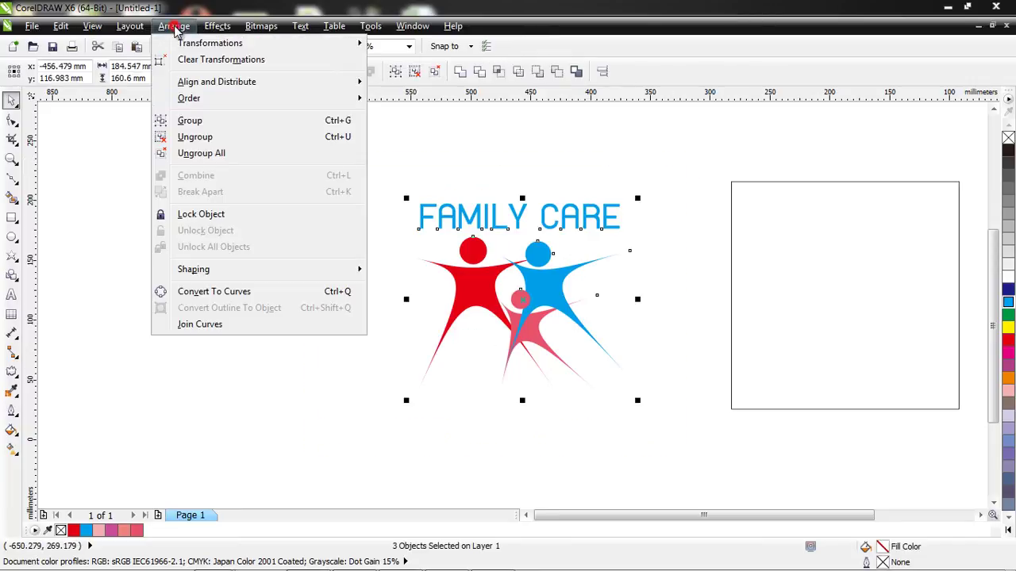
click(198, 120)
Step: Place the square frame back around the grouped logo and align the two by their horizontal and vertical centres
drag(550, 272, 519, 260)
drag(789, 274, 429, 256)
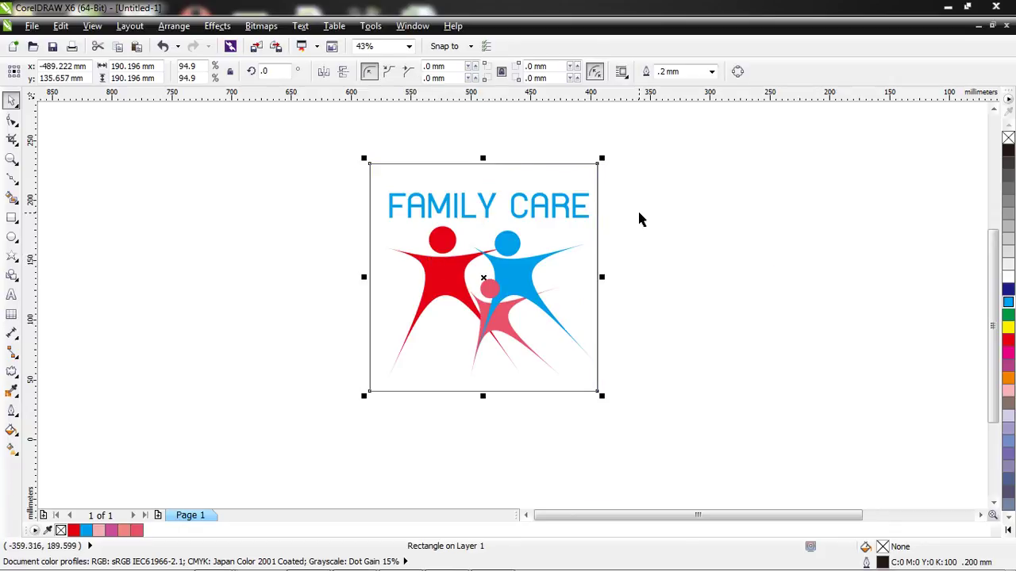
shift+click(550, 216)
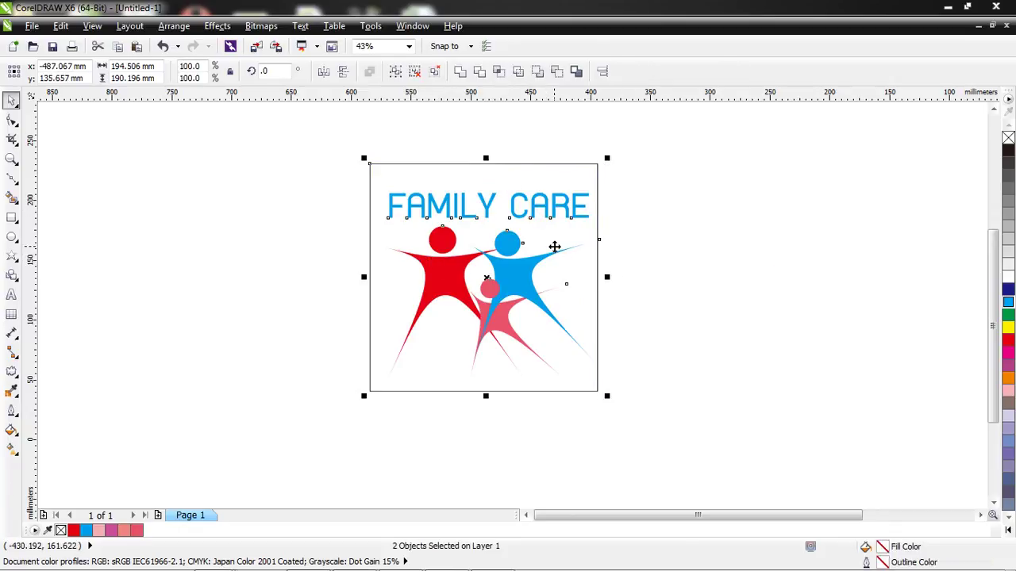
key(e)
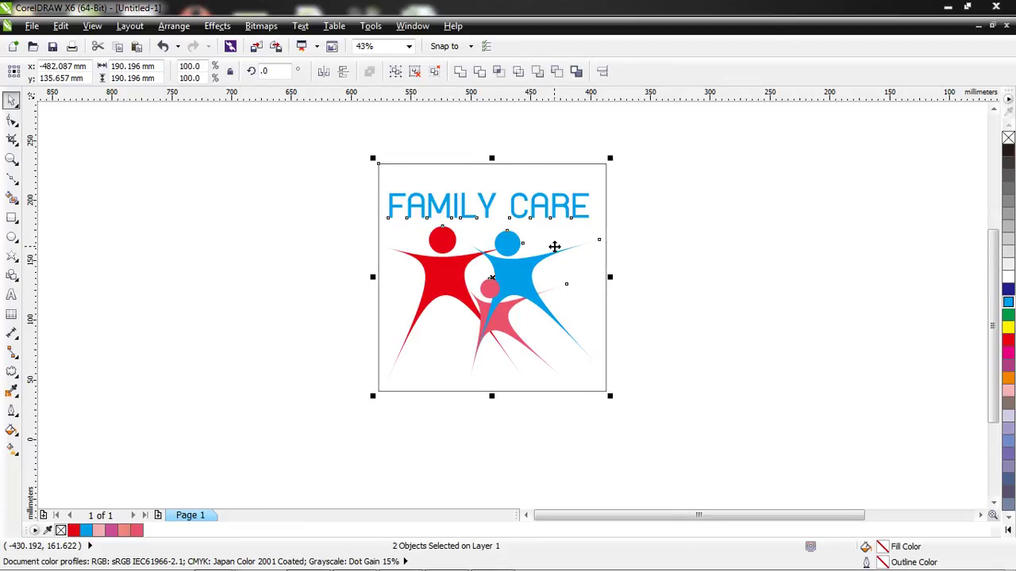
key(c)
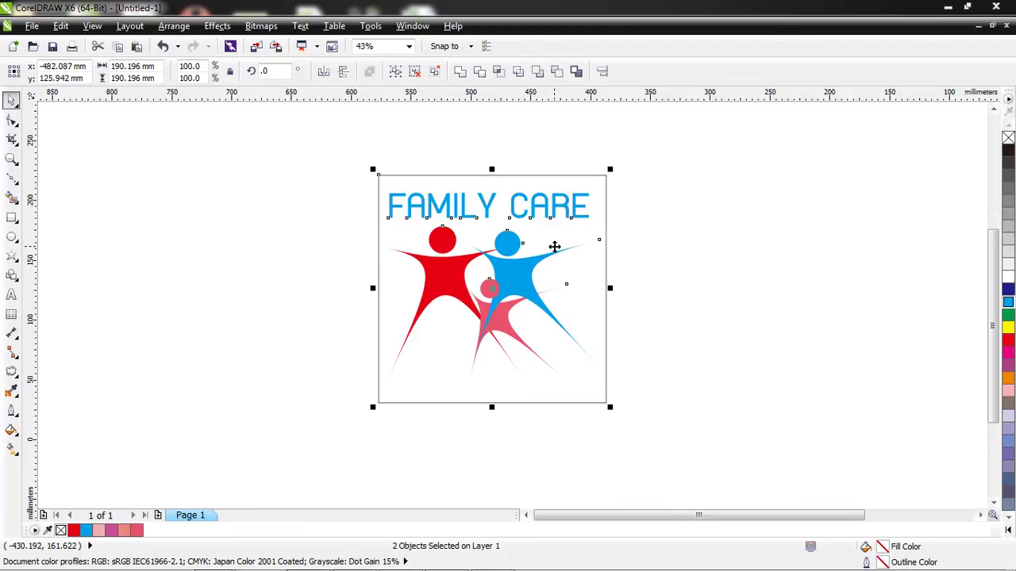
Step: Nudge the square frame upward to about Y 135.4 mm to balance the margins around the logo
click(644, 246)
click(601, 293)
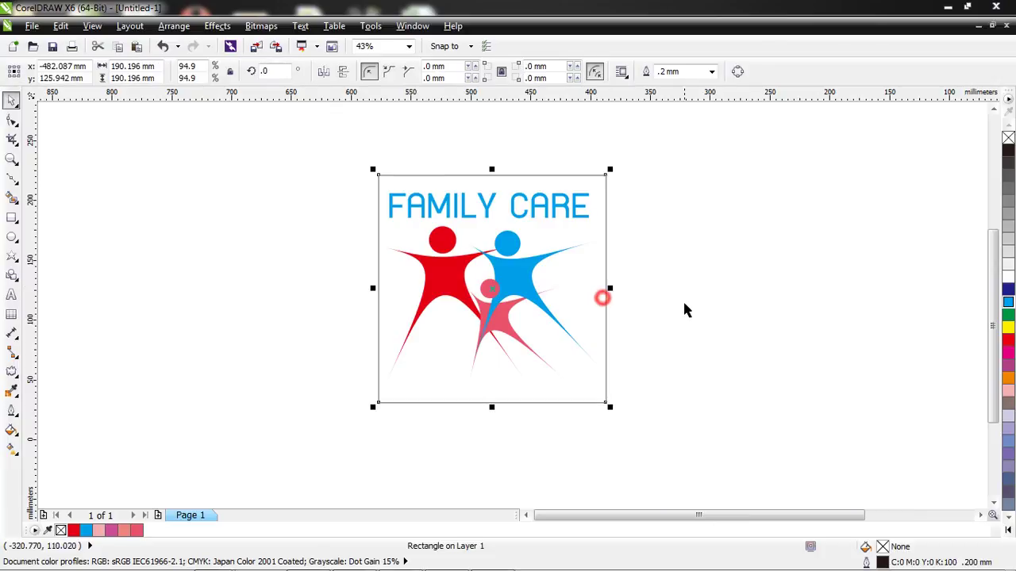
key(Up)
key(Up)
key(Up)
key(Up)
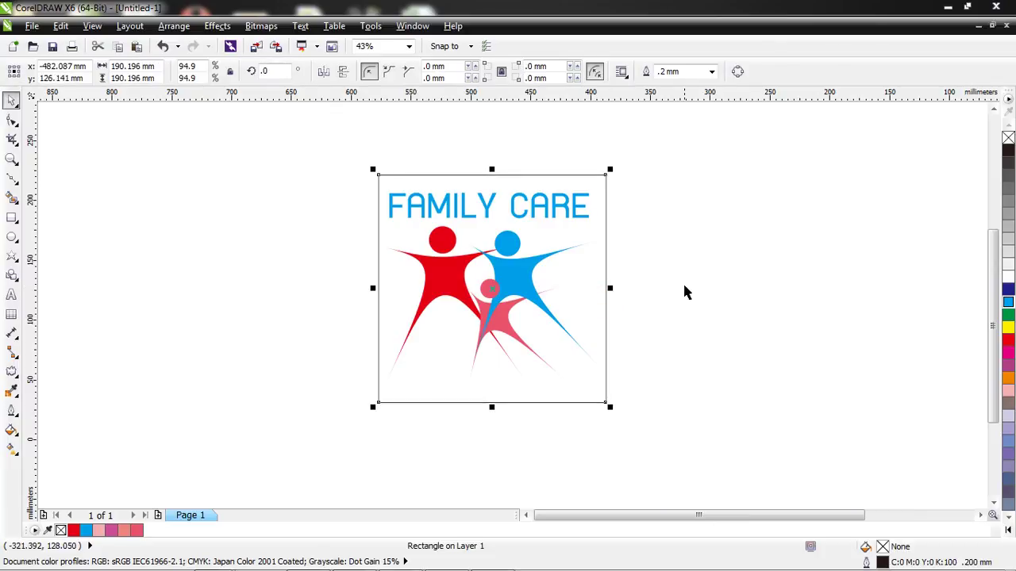
key(Up)
key(Up)
key(Up)
key(Up)
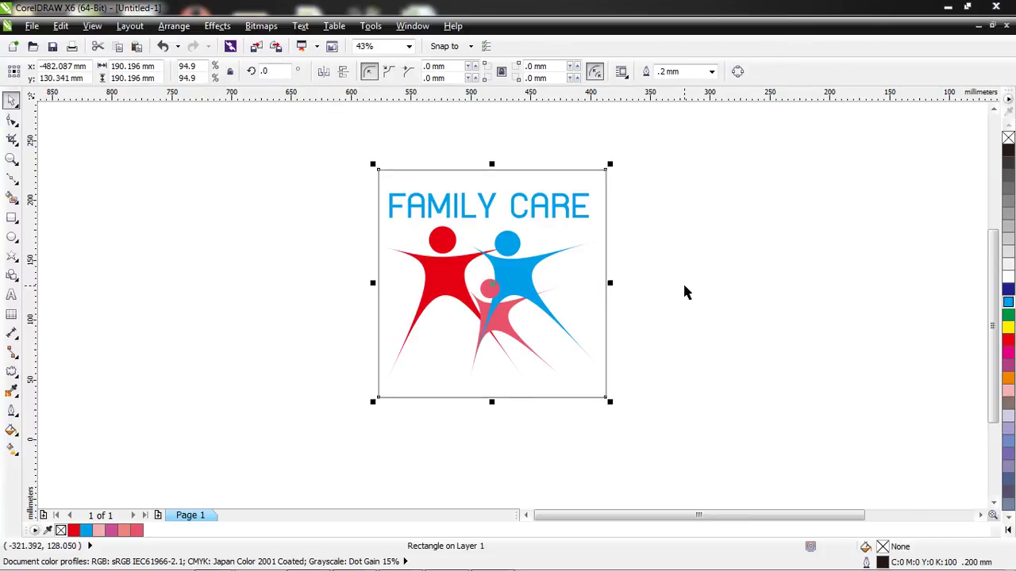
key(Up)
key(Up)
key(Up)
key(Up)
key(Up)
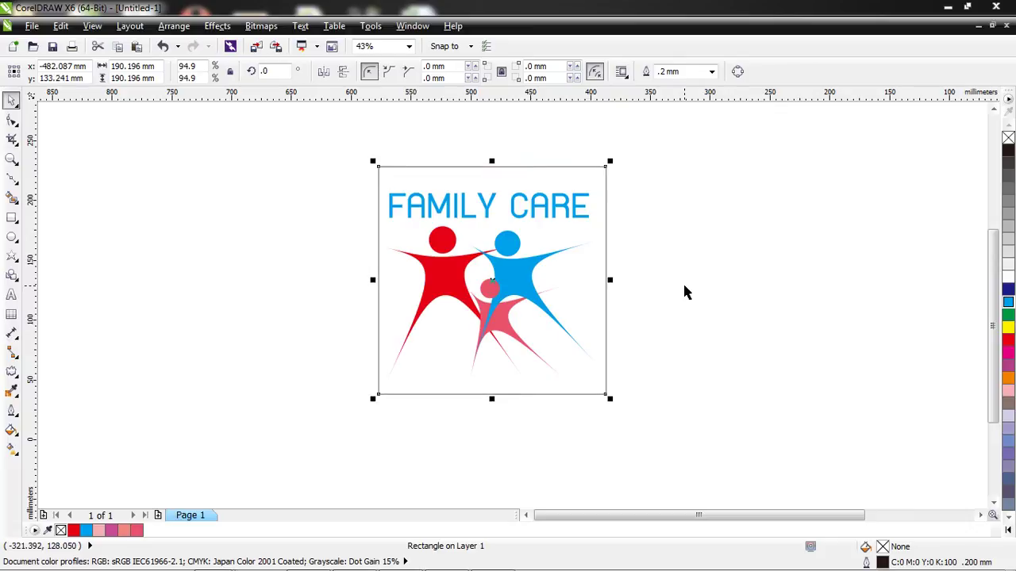
click(690, 287)
Step: Round all four corners of the square frame with a 20 mm radius
click(608, 190)
click(556, 68)
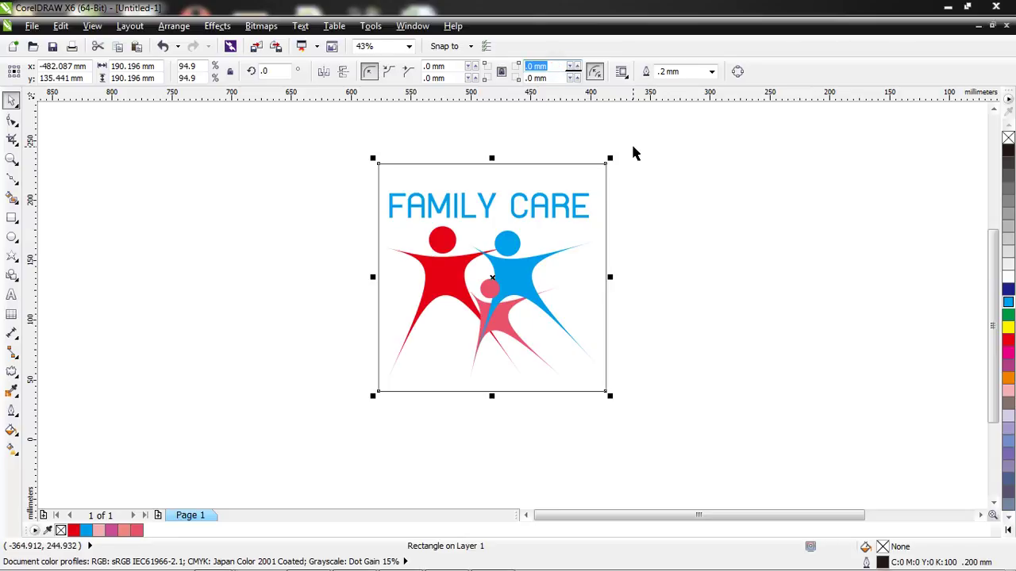
key(Return)
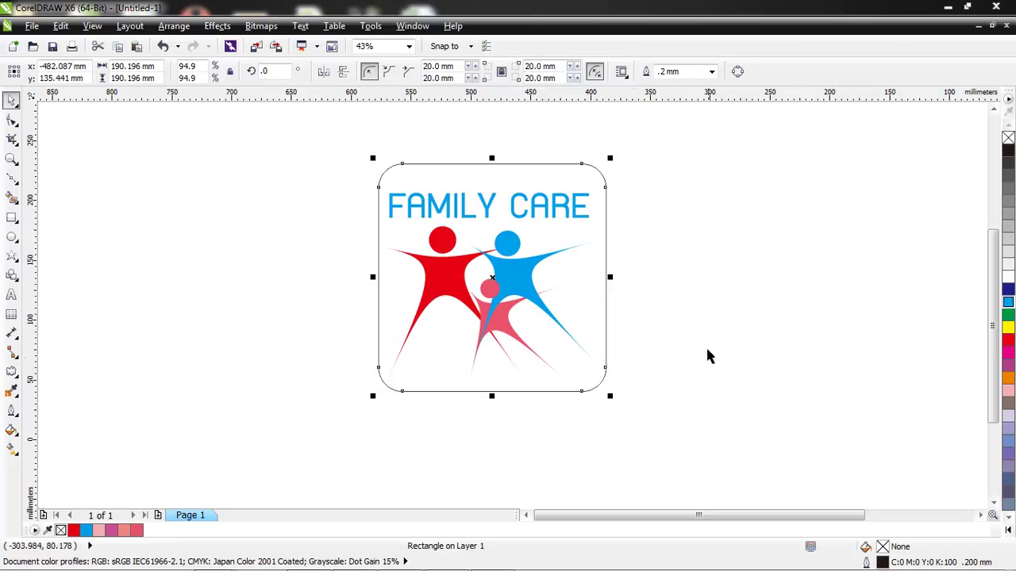
click(713, 334)
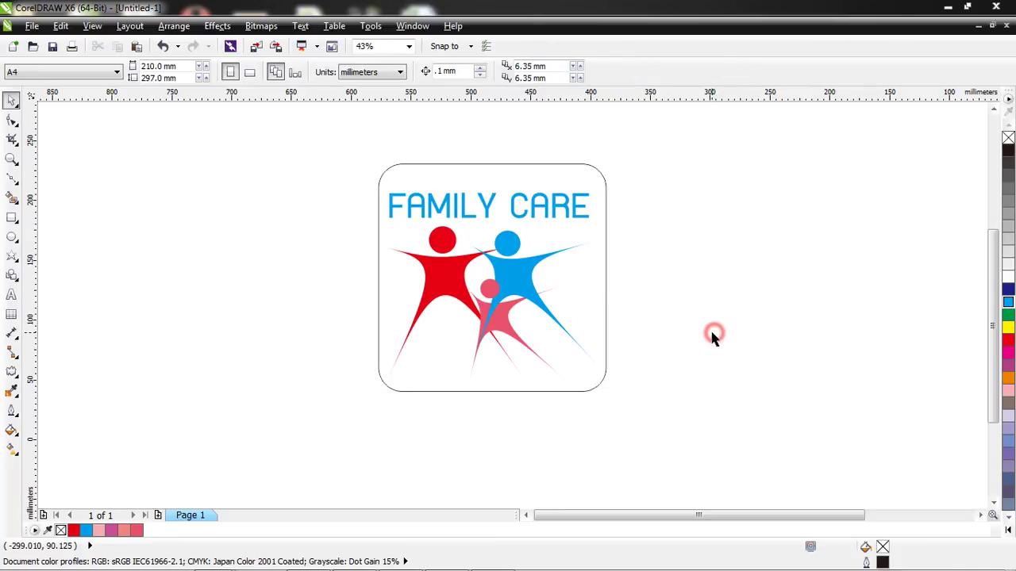
Step: Set the corner radius of the square frame to 10 mm on all four corners
click(581, 284)
click(548, 66)
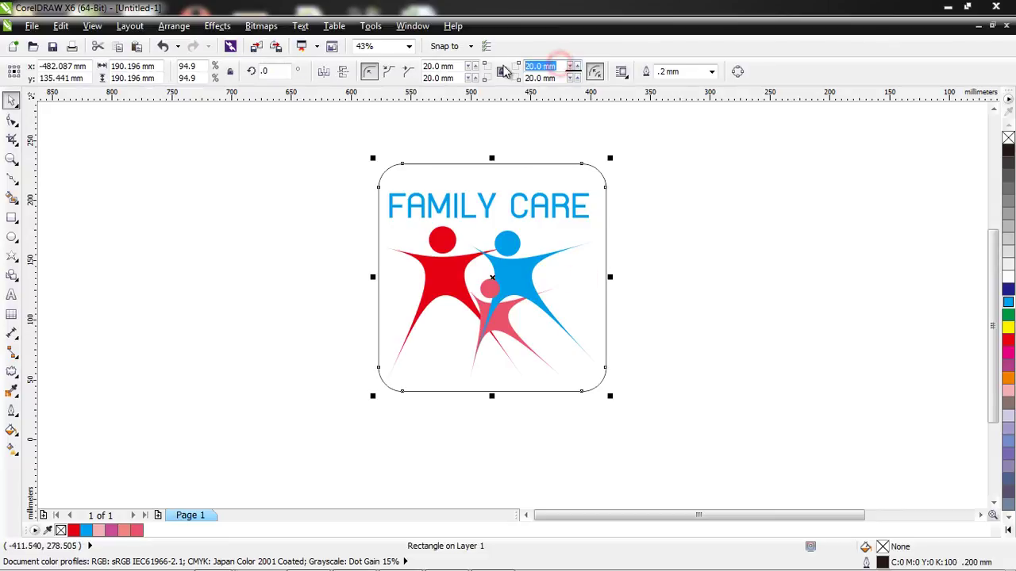
text(10)
key(Return)
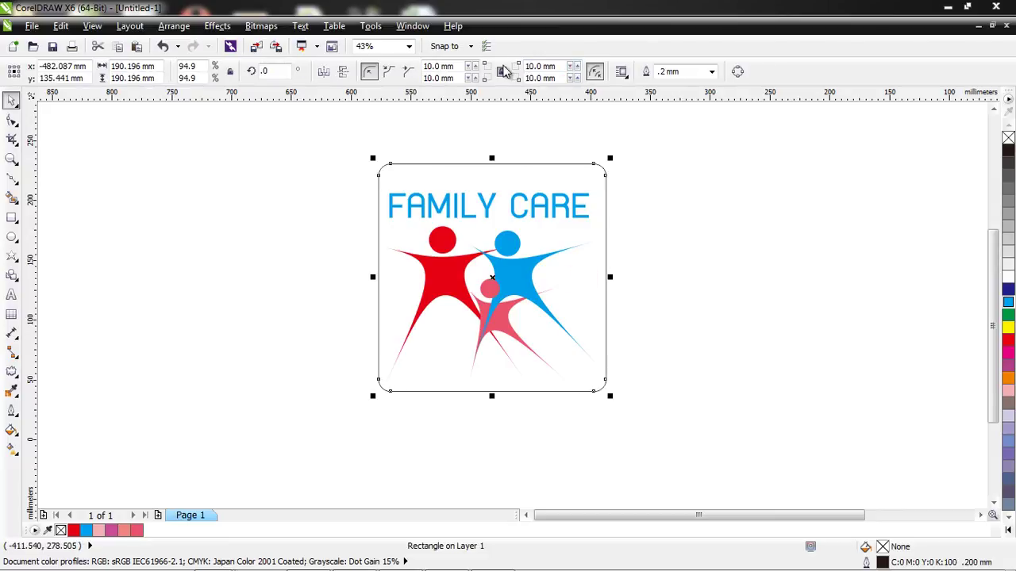
click(805, 266)
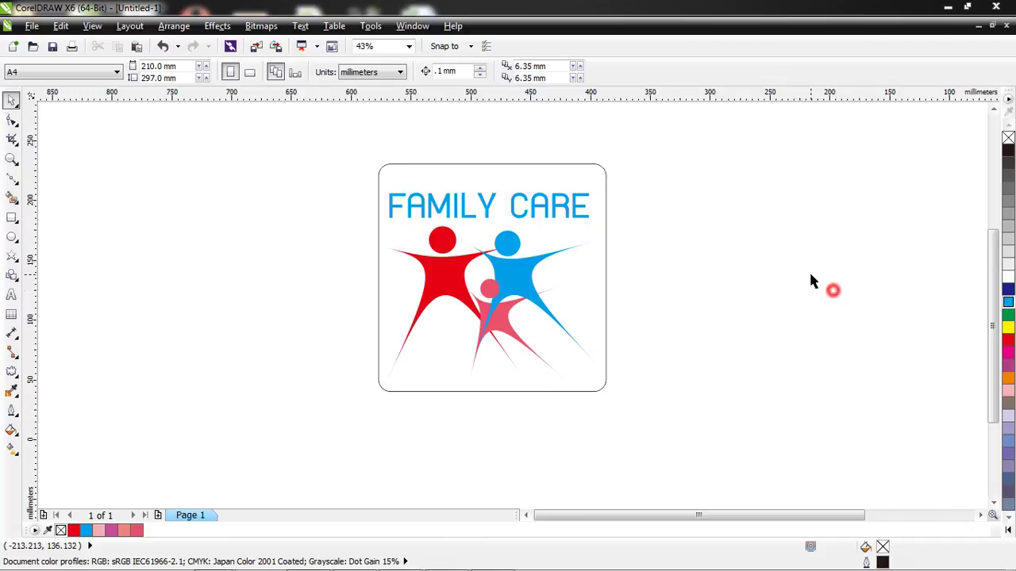
Step: Give the rounded square frame a cyan outline (C:100 M:0 Y:0 K:0) with a width of 2.5 mm
click(605, 272)
click(12, 411)
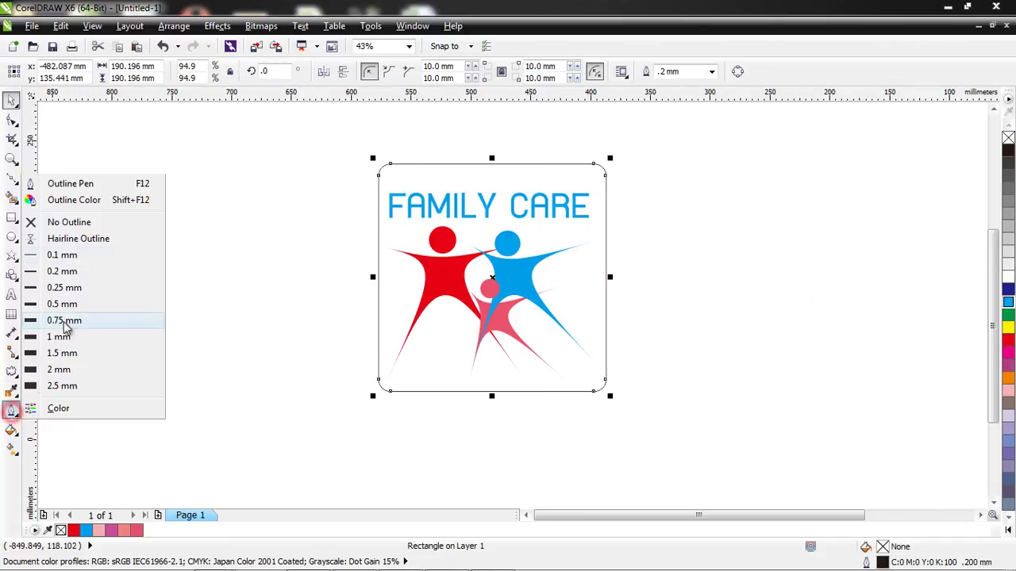
click(72, 184)
click(446, 177)
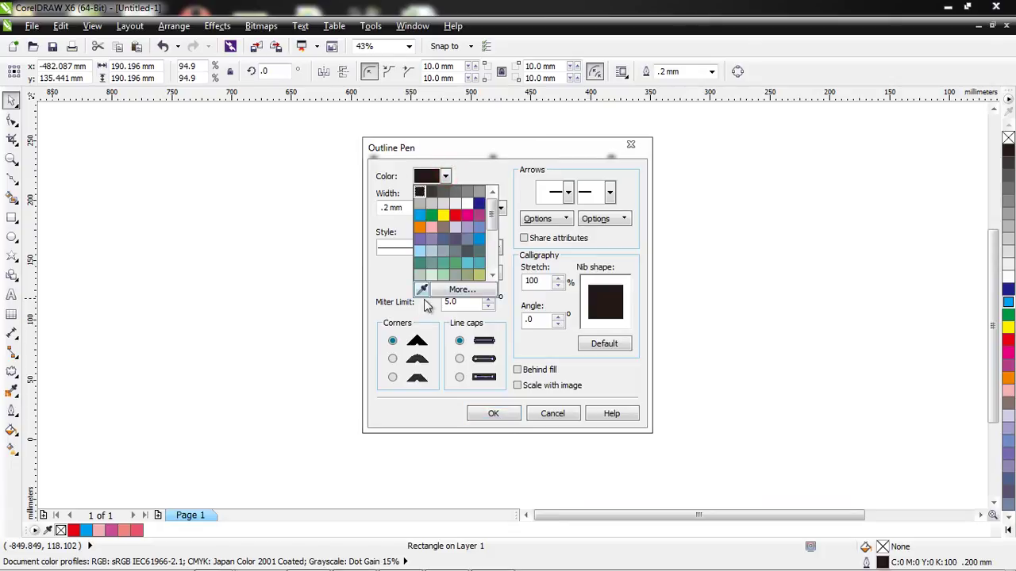
click(419, 214)
drag(497, 146, 229, 140)
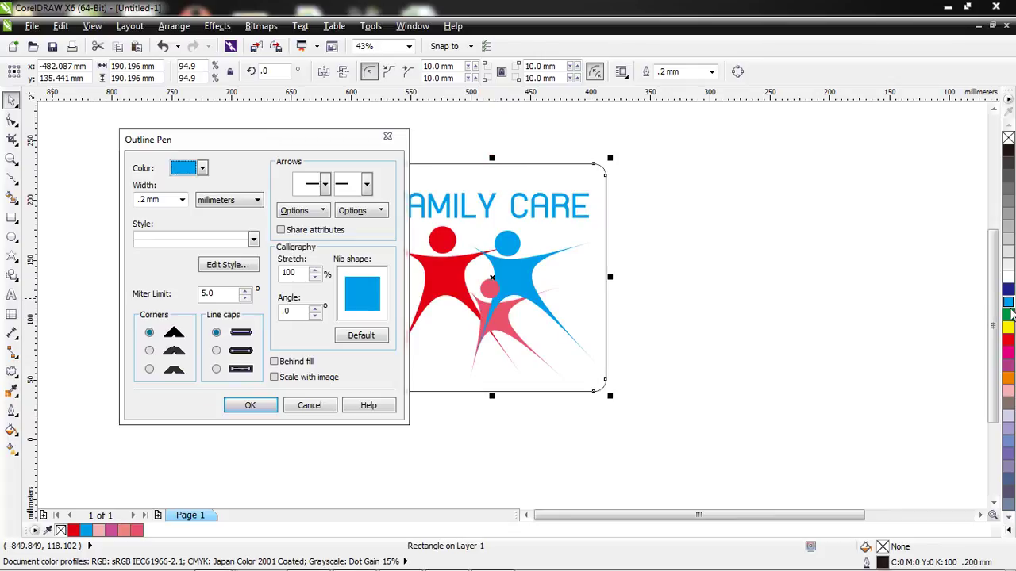
click(202, 169)
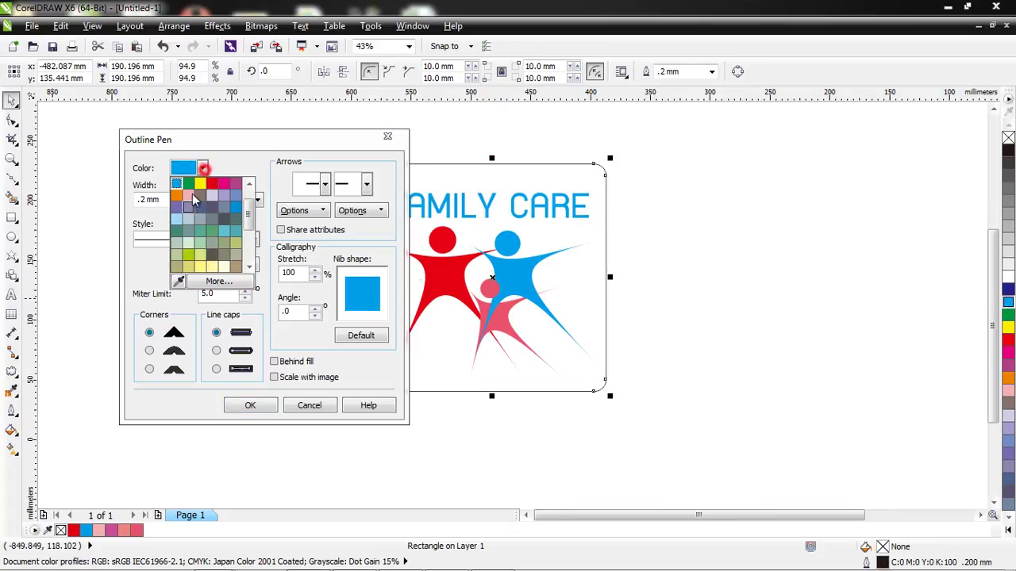
click(179, 281)
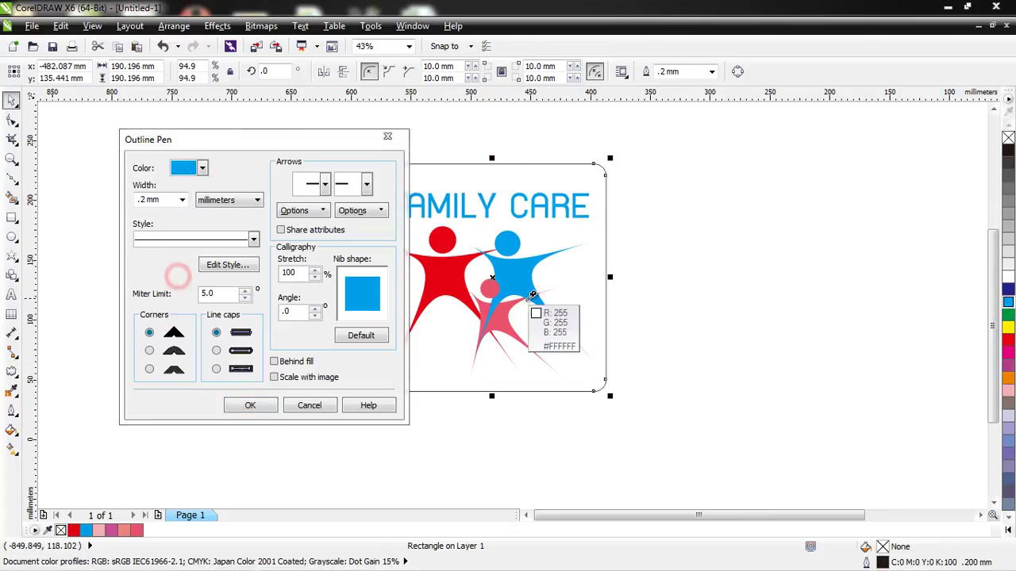
click(182, 199)
click(151, 310)
click(260, 404)
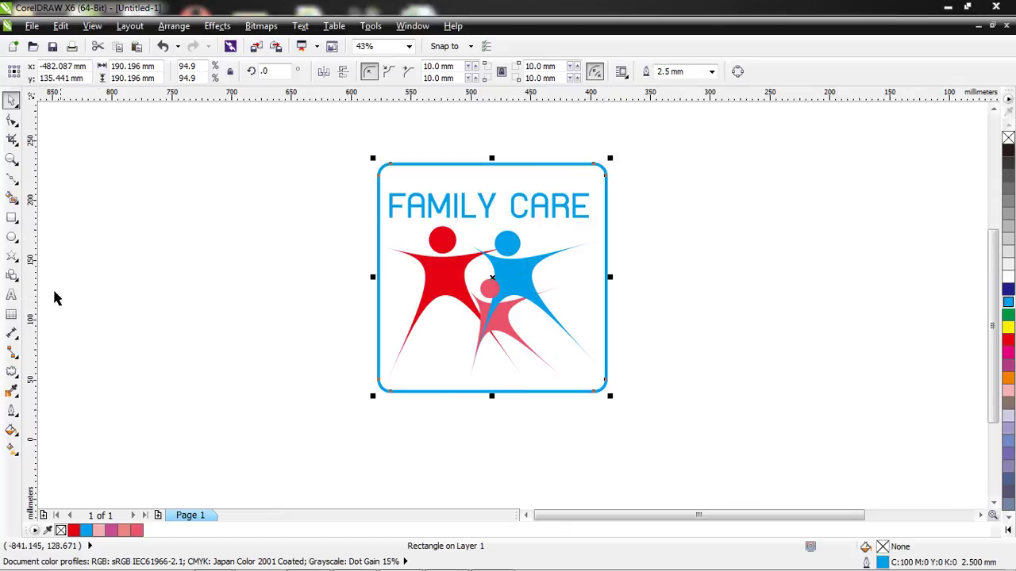
Step: Set the outline width of the rounded square frame to 1.5 mm
click(13, 411)
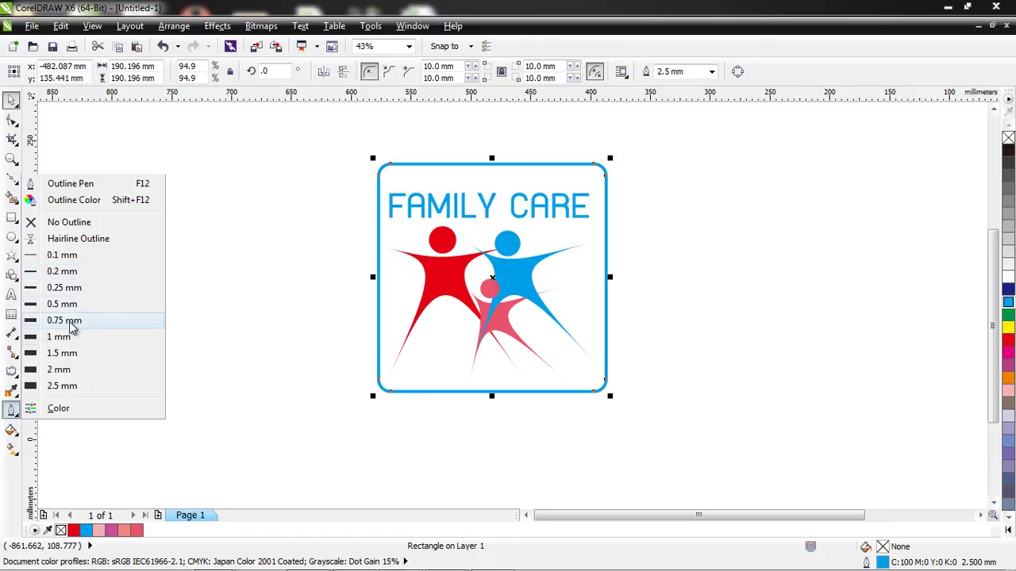
click(65, 354)
click(266, 254)
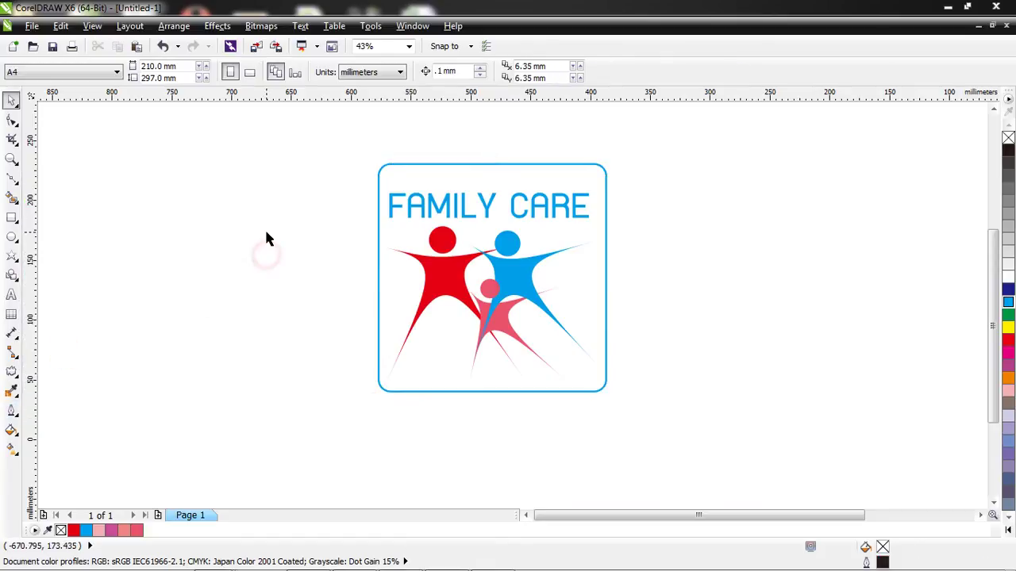
Step: Zoom in on the framed logo and examine the frame outline and the overlapping figures up close
click(604, 252)
click(665, 242)
drag(288, 136, 678, 451)
click(705, 384)
click(11, 158)
drag(324, 134, 631, 418)
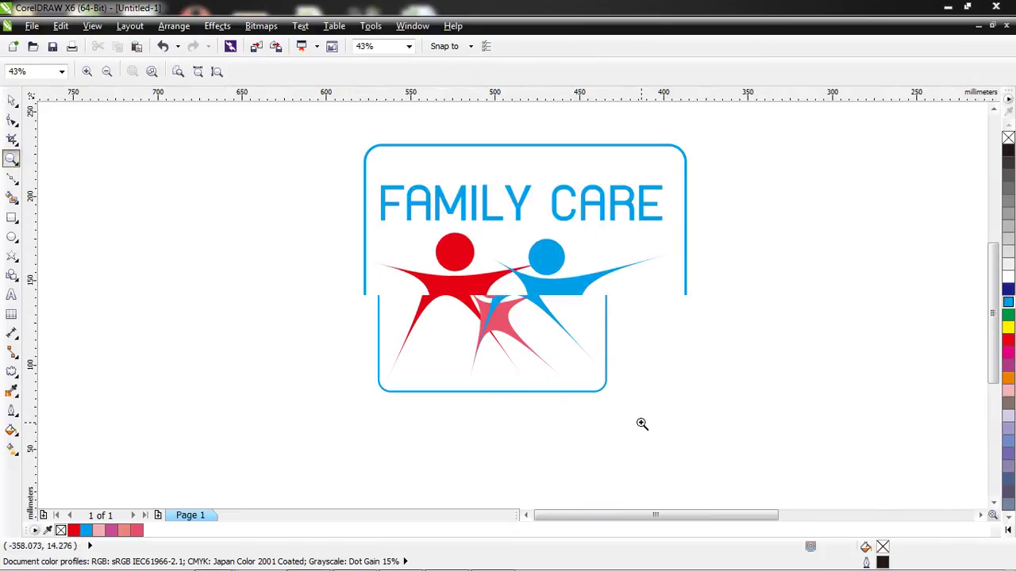
click(11, 100)
click(124, 124)
click(540, 363)
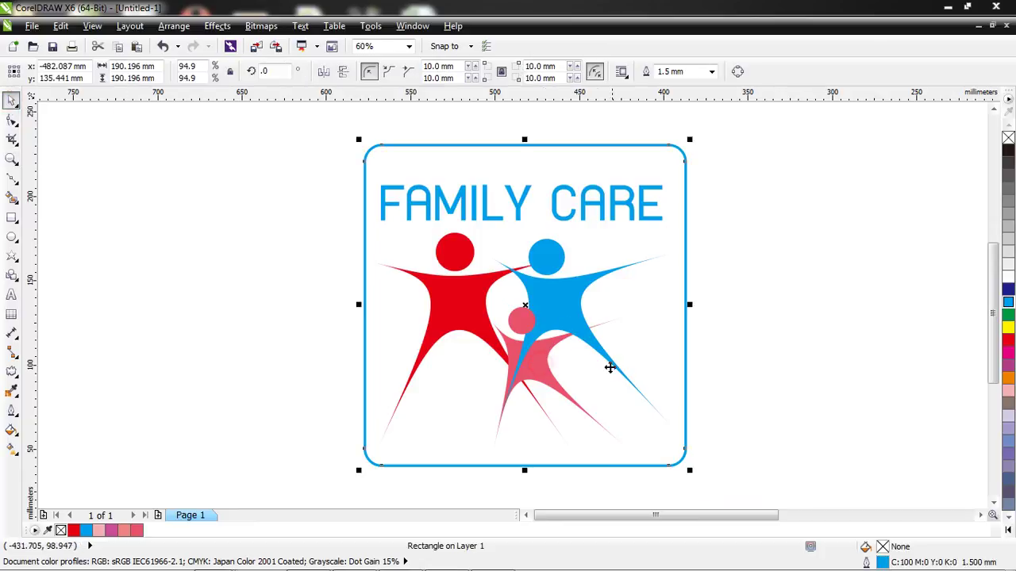
click(781, 280)
click(583, 301)
click(782, 302)
Step: Send the rounded square frame back one position in the stacking order
click(687, 275)
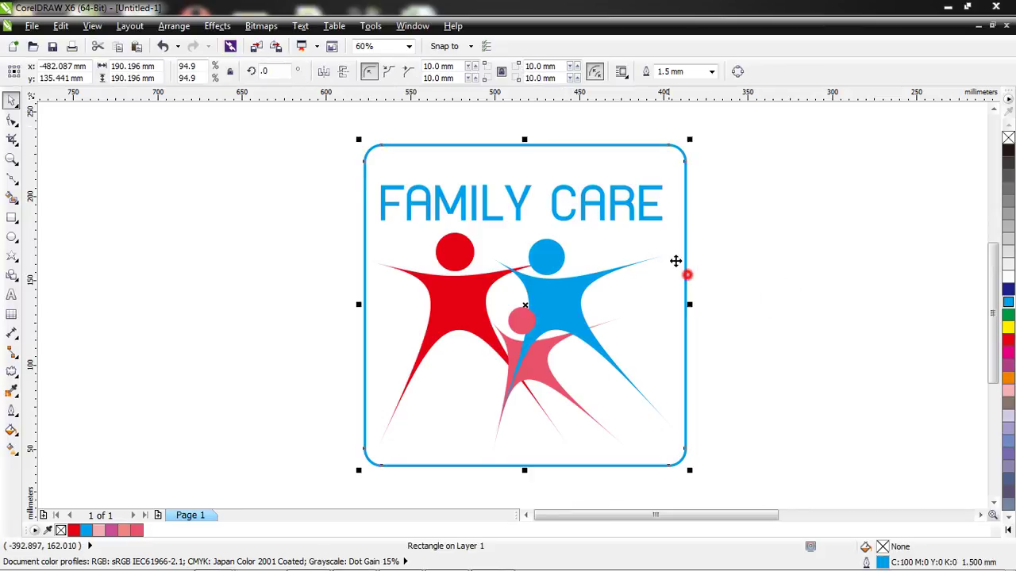
click(176, 28)
mouse_move(240, 96)
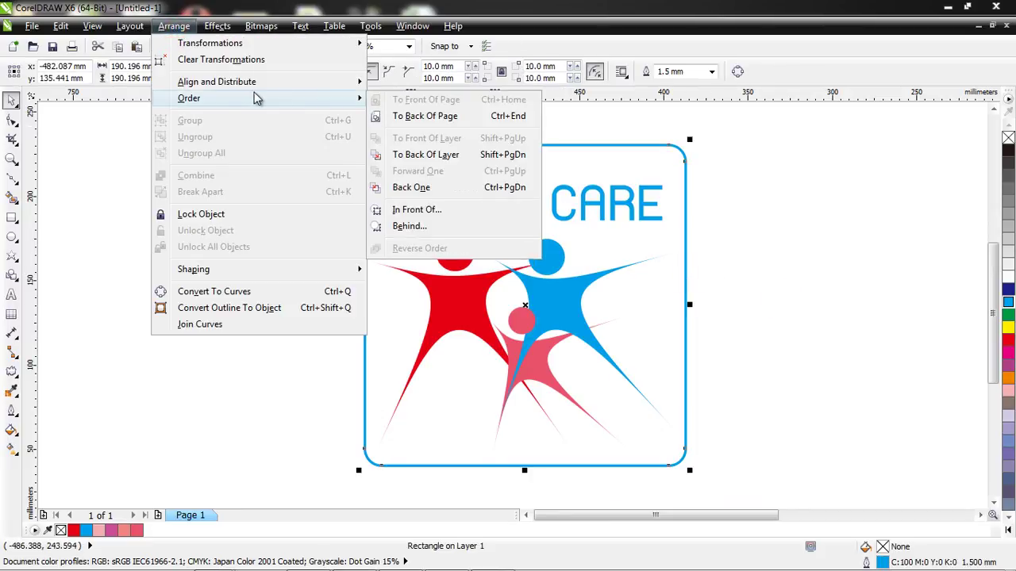
click(411, 188)
click(752, 264)
Step: Ungroup the logo group that holds the title and the three figures
click(562, 310)
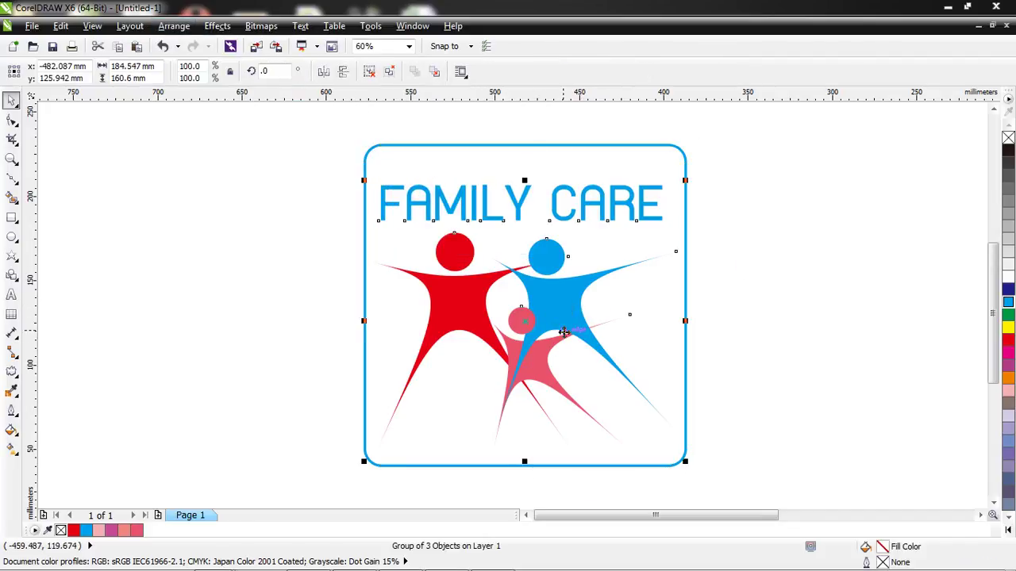
click(741, 324)
click(588, 342)
click(173, 25)
click(209, 137)
click(751, 284)
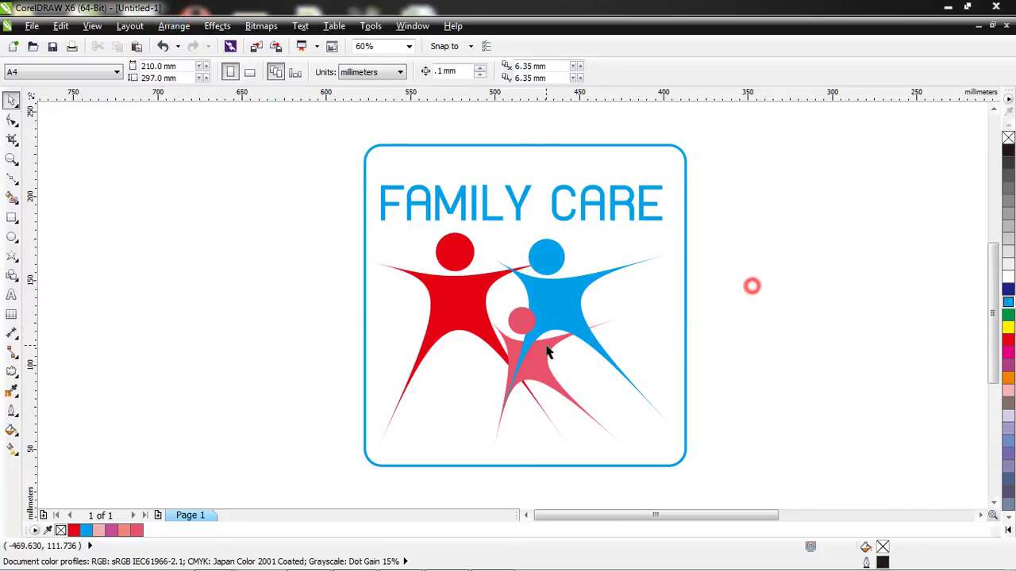
Step: Bring the small pink figure's body to the front of the layer so it overlaps the two larger figures
click(548, 346)
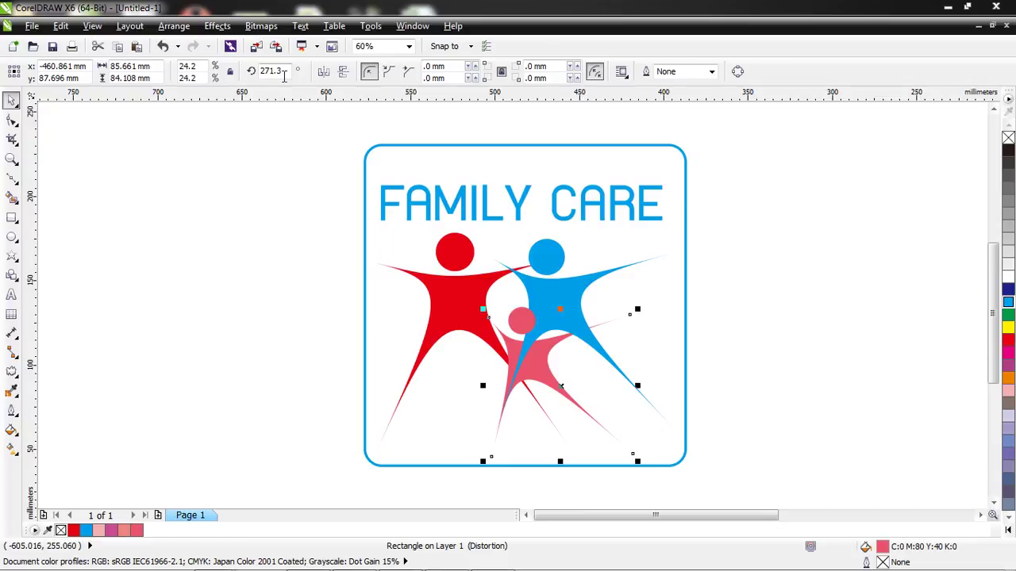
click(174, 25)
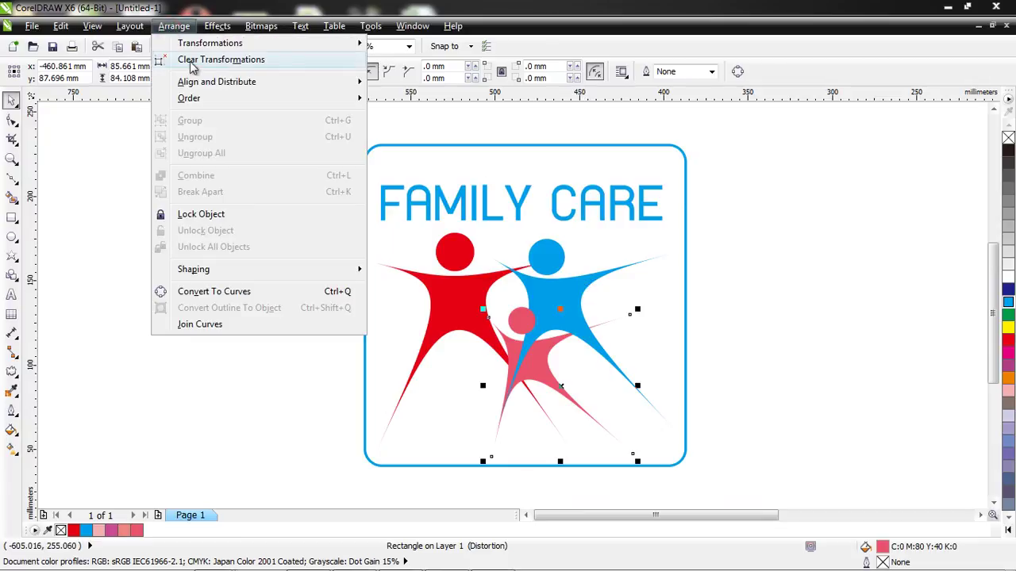
mouse_move(200, 101)
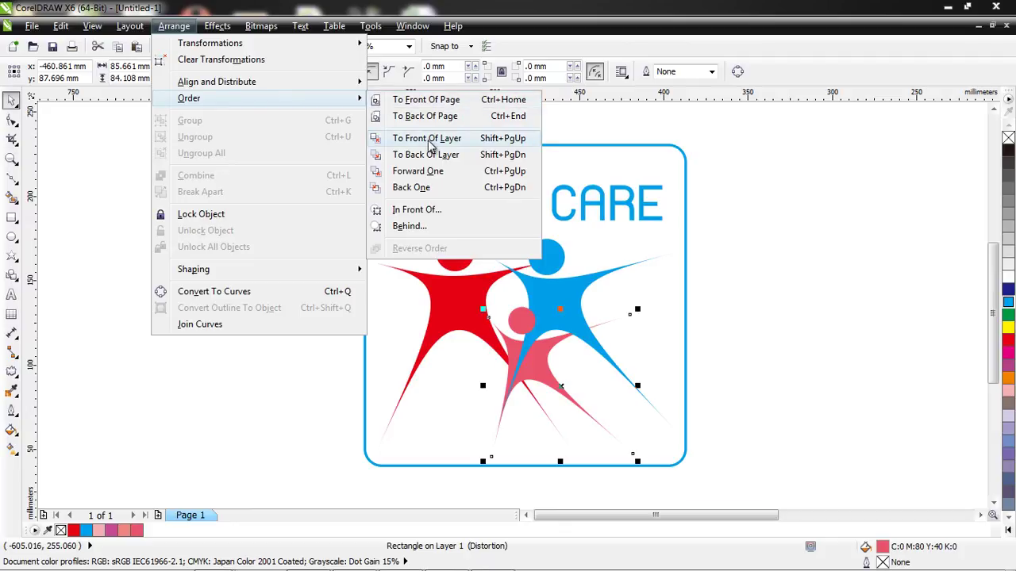
click(449, 138)
click(783, 277)
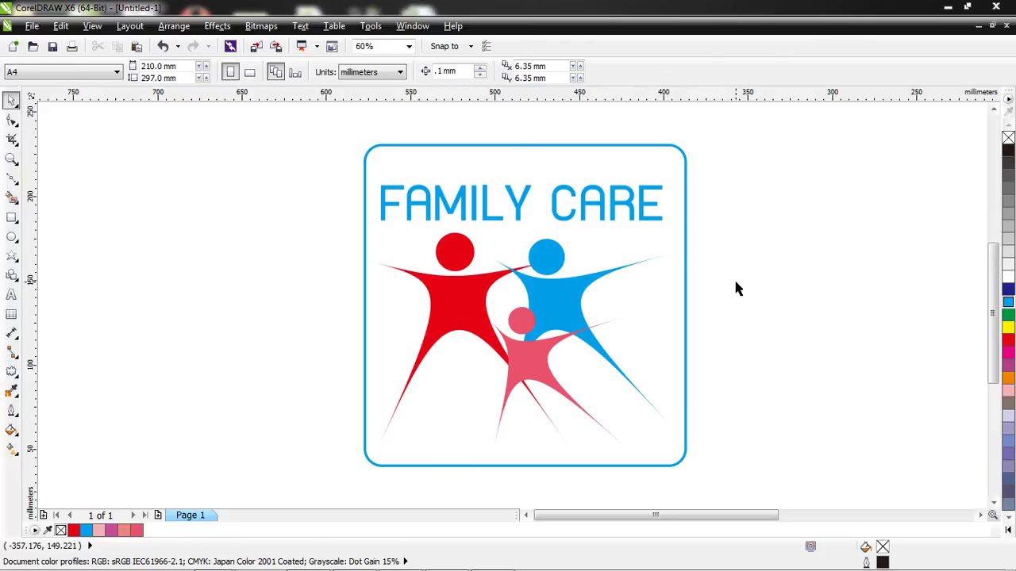
Step: Ungroup the remaining group of five objects and nudge the FAMILY CARE title slightly upward, away from the figures' heads
click(604, 209)
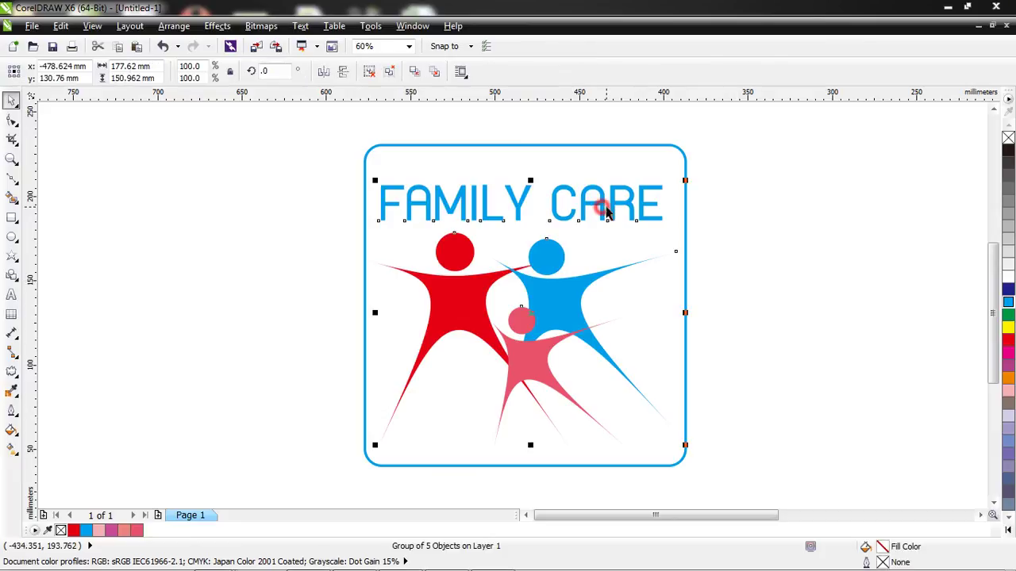
click(697, 218)
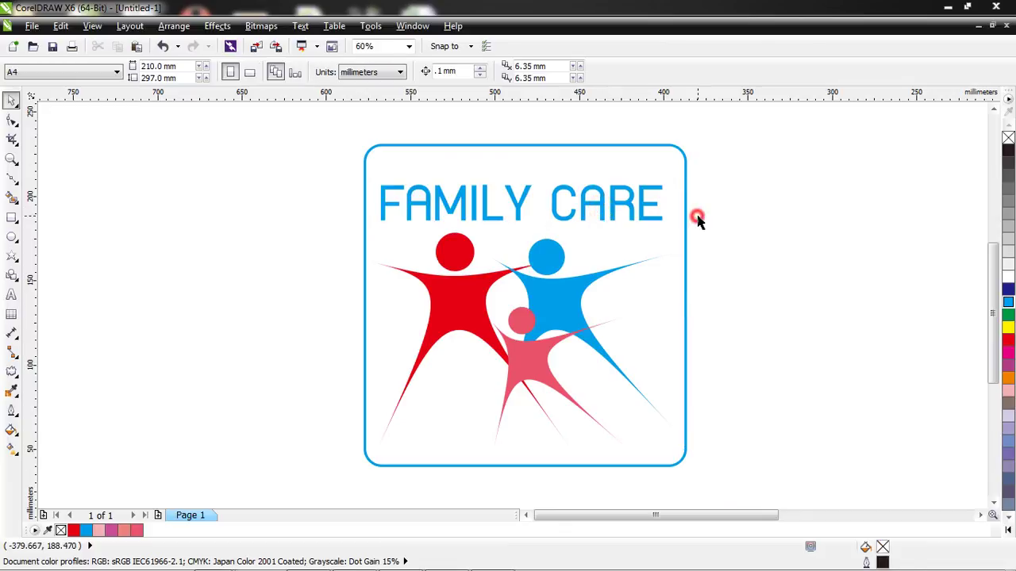
click(641, 210)
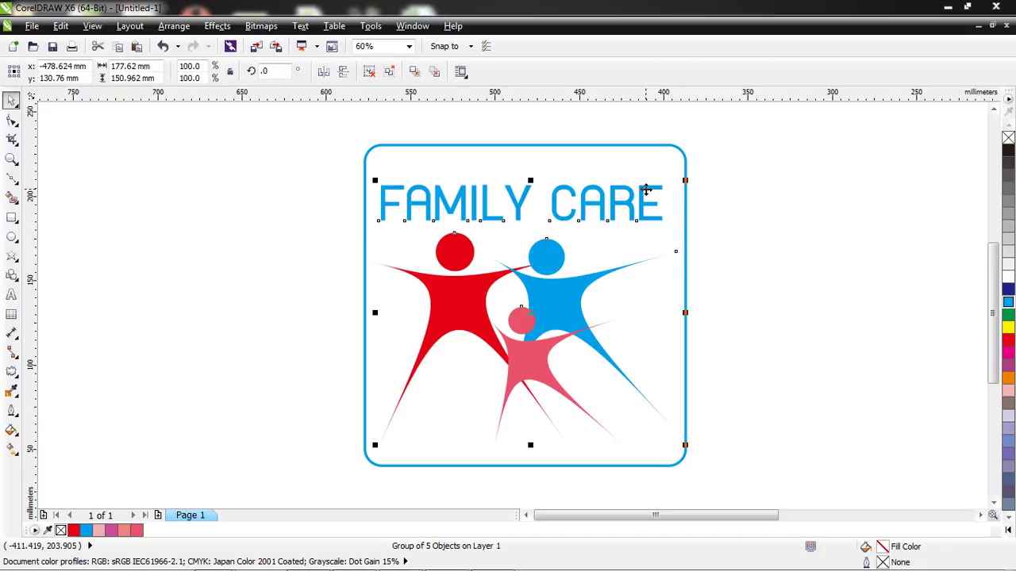
click(174, 26)
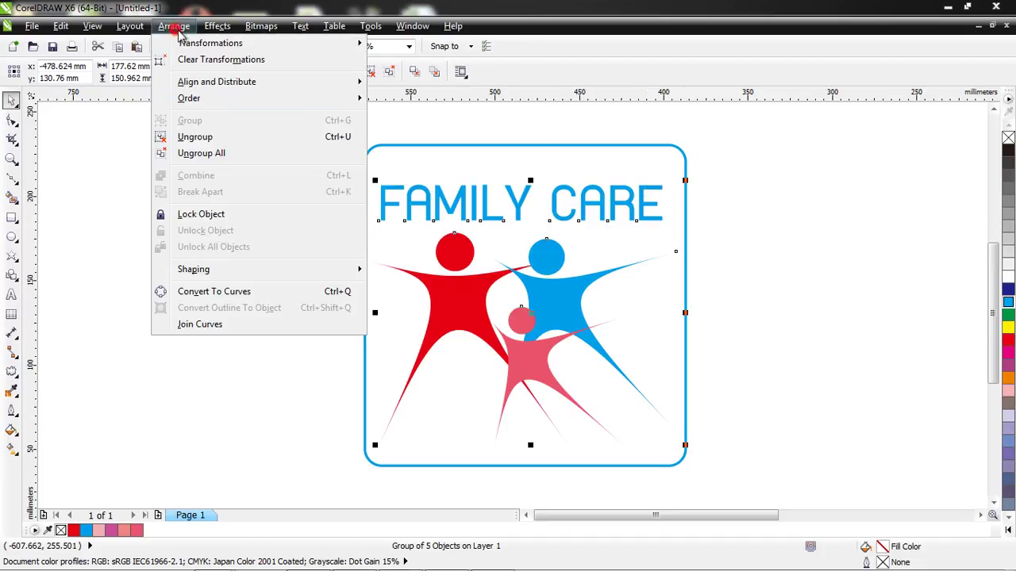
click(211, 135)
click(179, 173)
click(526, 204)
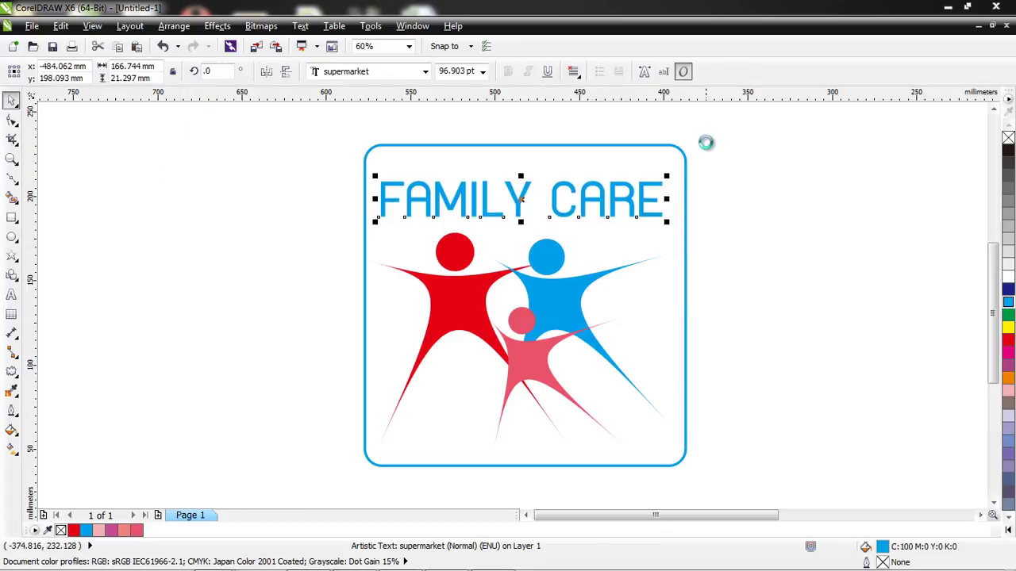
click(756, 199)
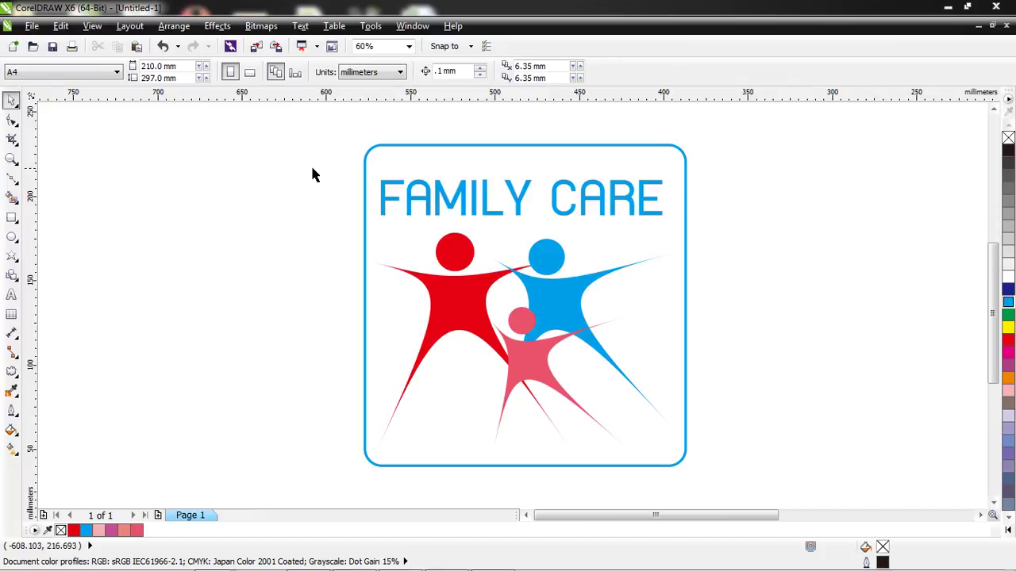
Step: Align the FAMILY CARE title with the rounded square frame by their centres so it is horizontally centred
click(474, 191)
shift+click(497, 148)
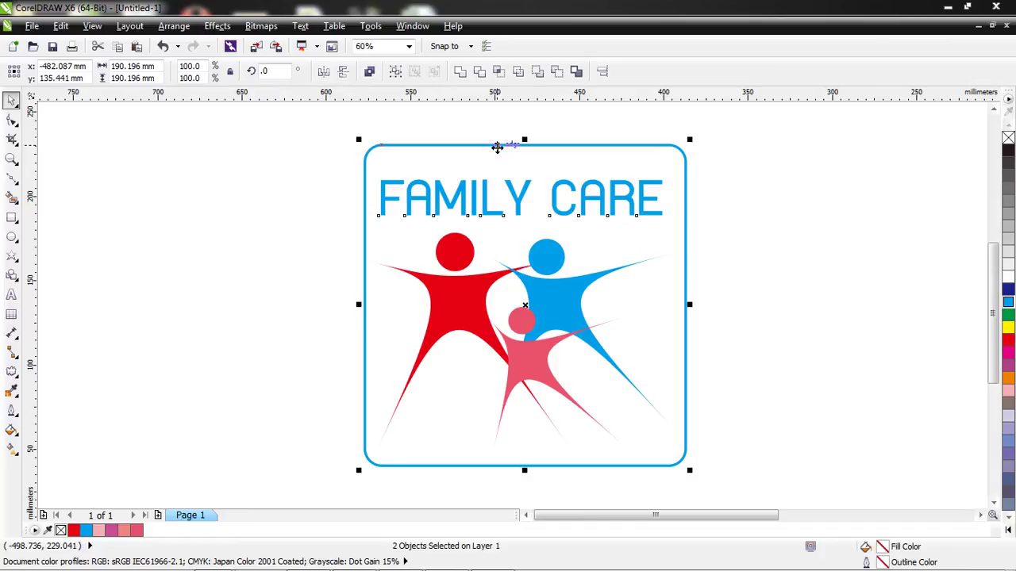
key(c)
click(796, 208)
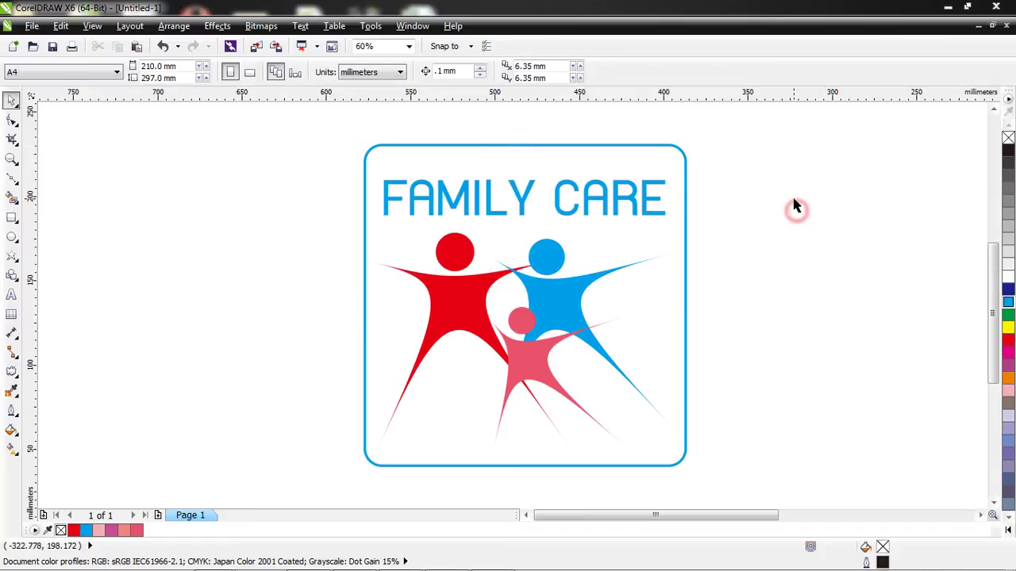